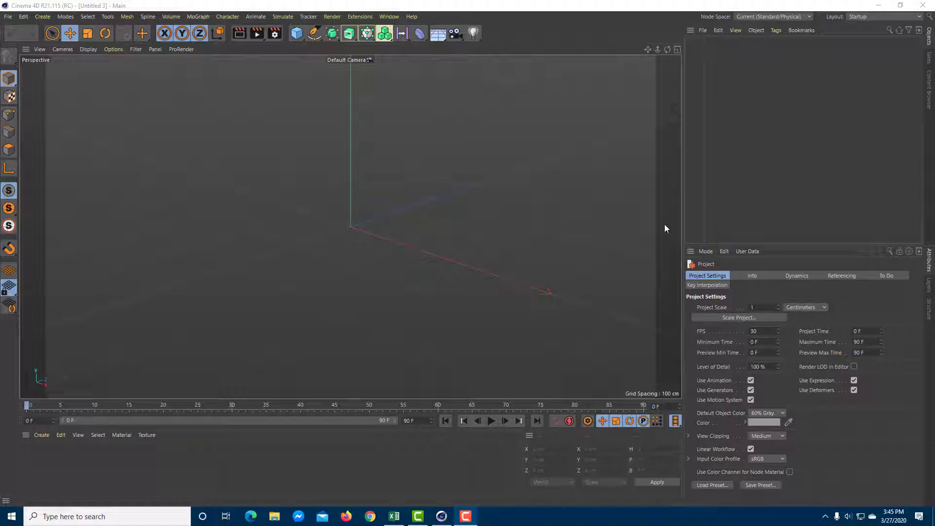
Step: Add a Capsule primitive and nest it inside a new MoGraph Cloner
left_click(297, 33)
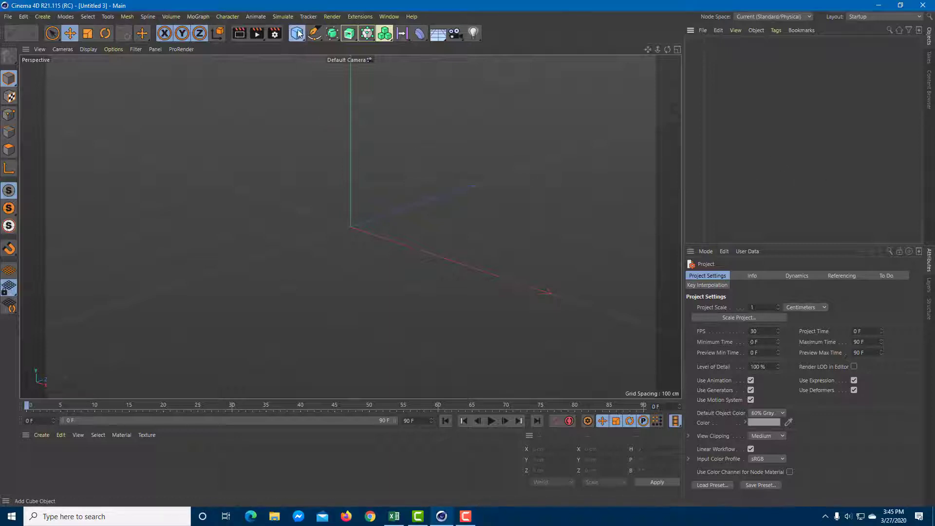
left_click(382, 82)
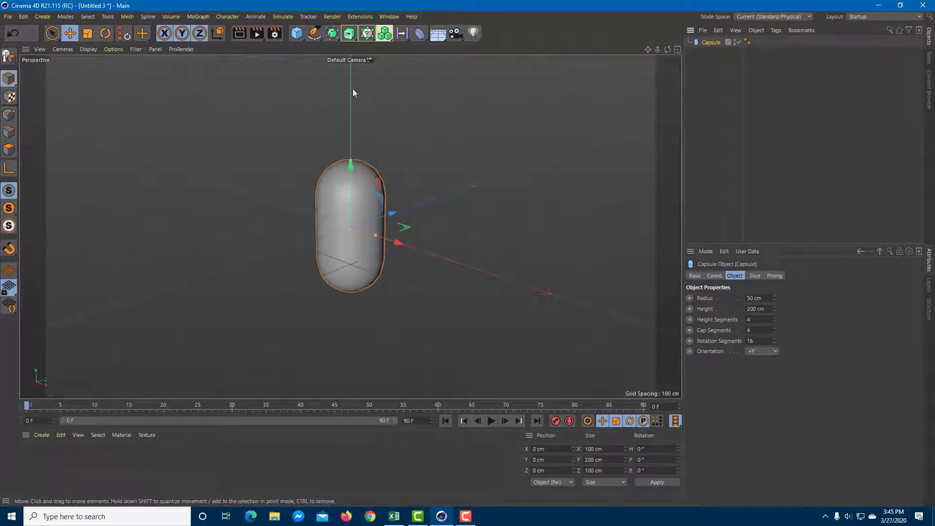
left_click(334, 37)
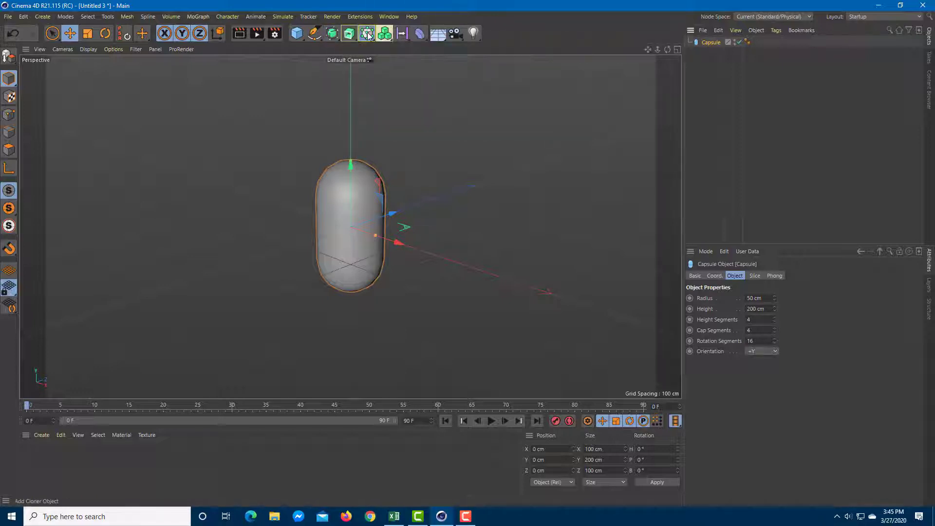
left_click(373, 42)
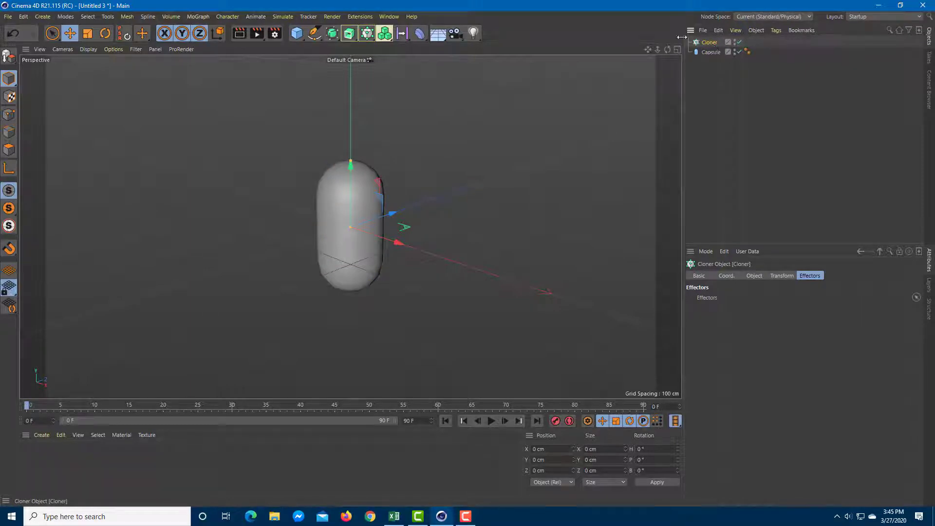
left_click_drag(711, 54, 708, 44)
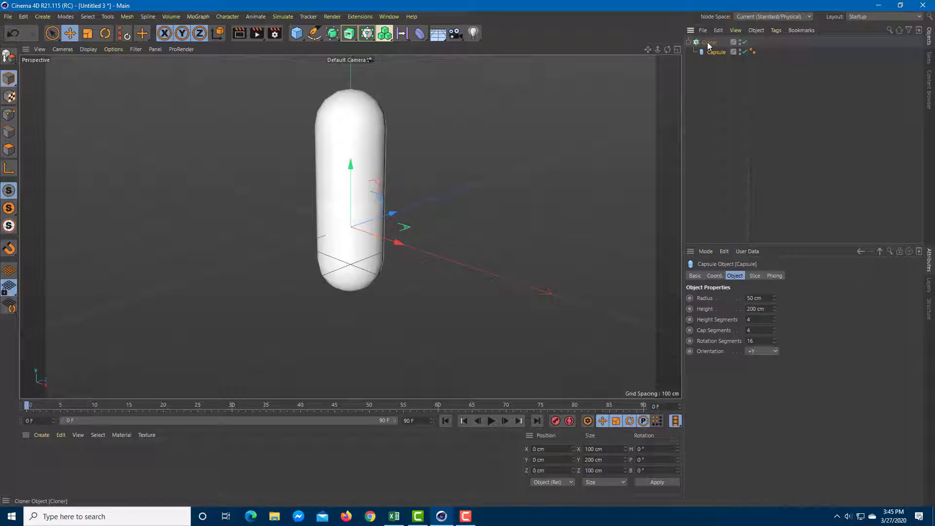
Step: Set the Cloner's Count to 1 so that it produces a single capsule
left_click(709, 42)
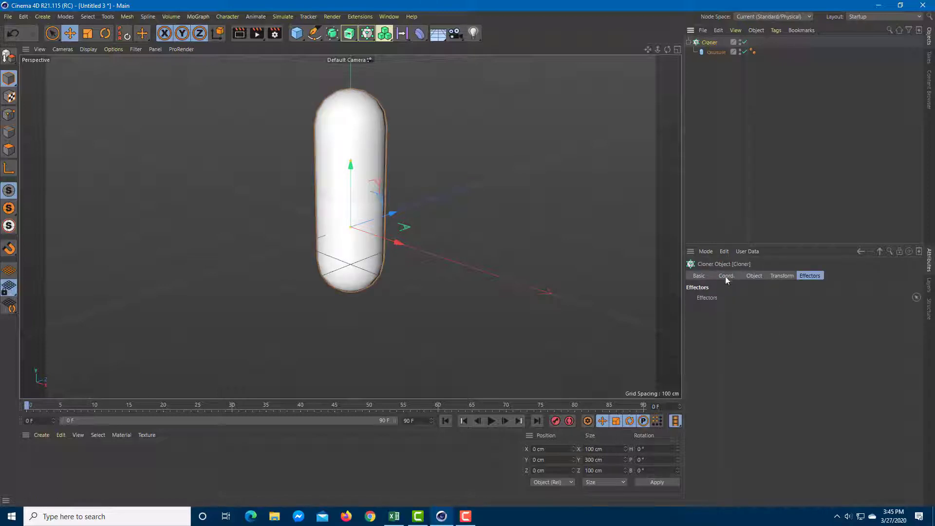
left_click(704, 276)
left_click(725, 276)
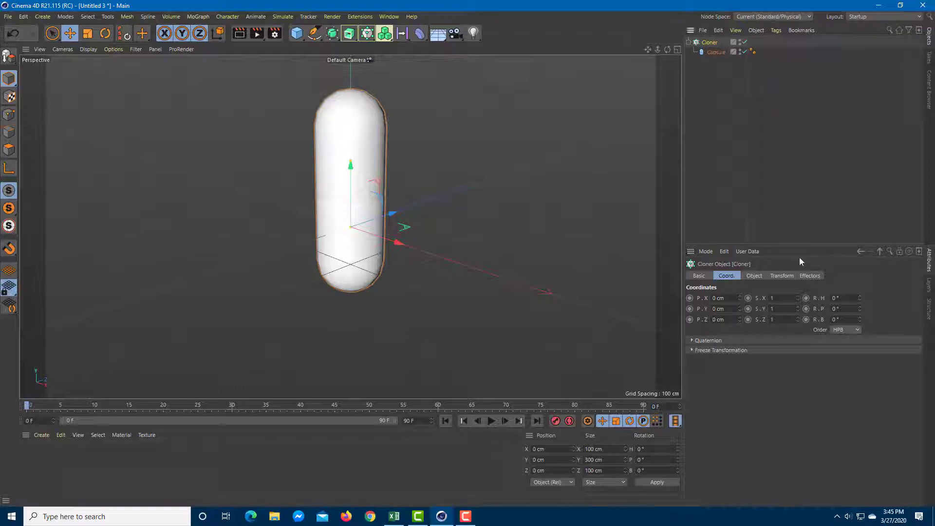
left_click(755, 276)
left_click_drag(730, 344, 672, 345)
type("1")
key("Return")
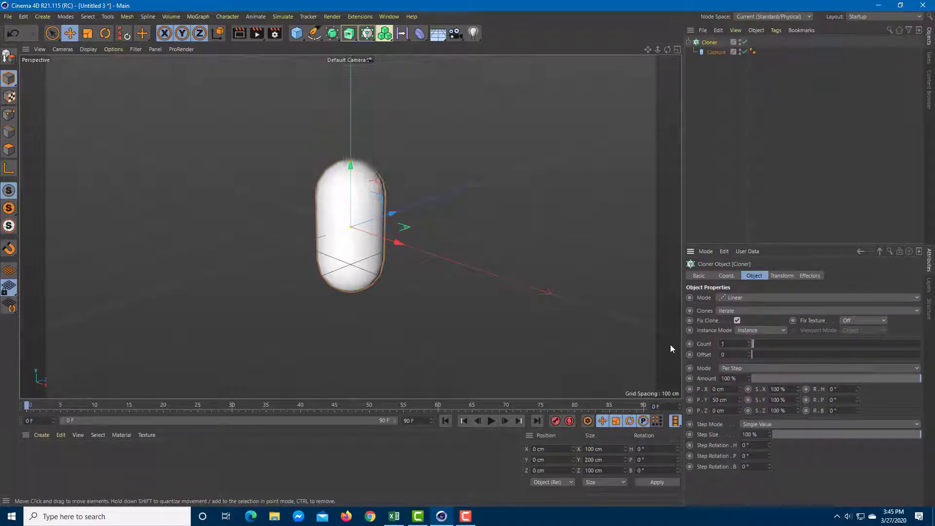
Step: Add a Sound effector to the Cloner and check the Cloner's list of effectors
left_click(811, 276)
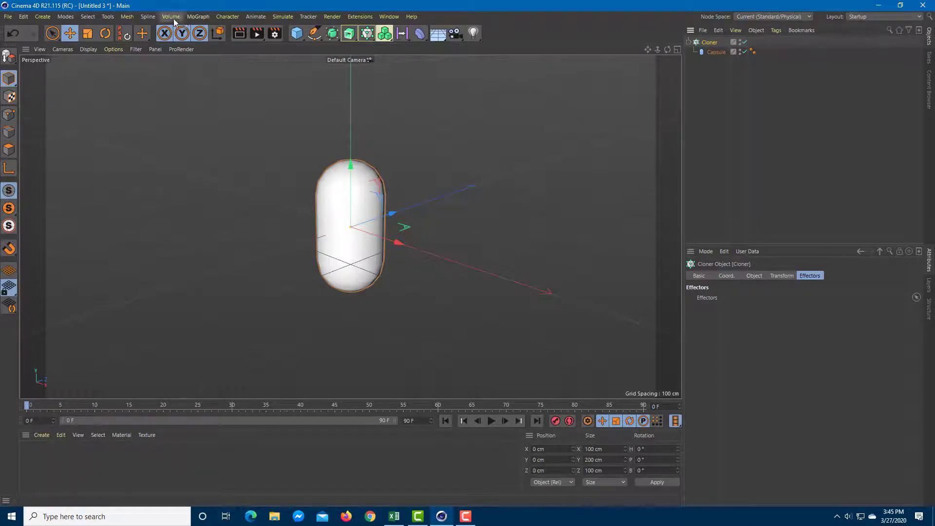
left_click(191, 15)
mouse_move(197, 32)
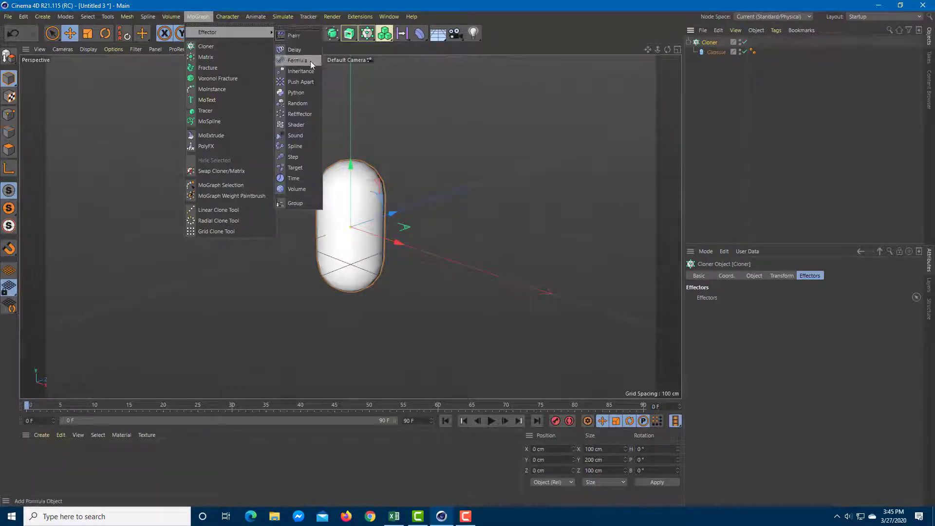
left_click(304, 136)
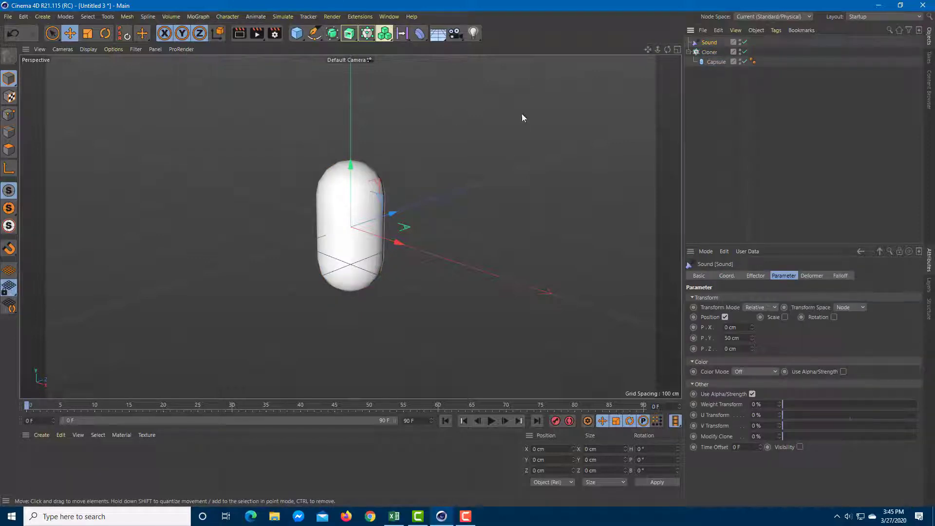
left_click(713, 54)
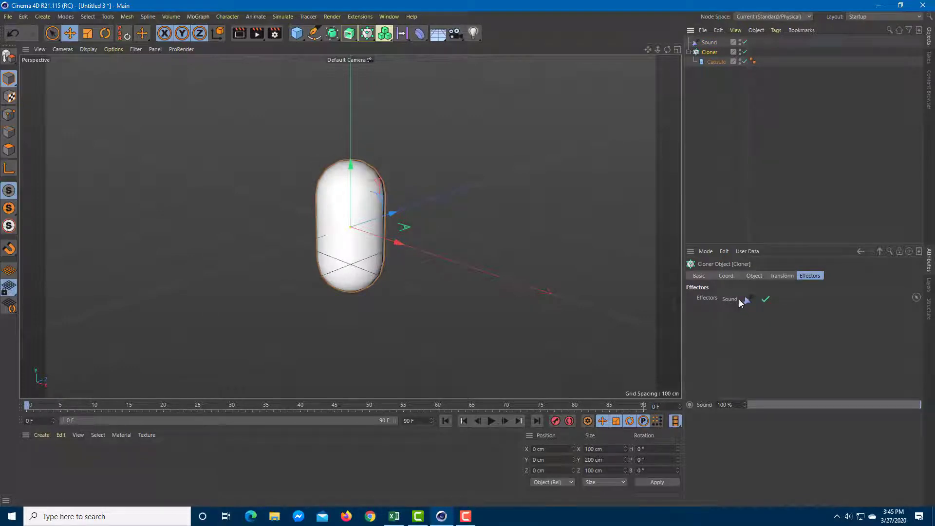
Step: Load 8_Year_Anniversary.mp3 as the Sound effector's sound track
left_click(709, 43)
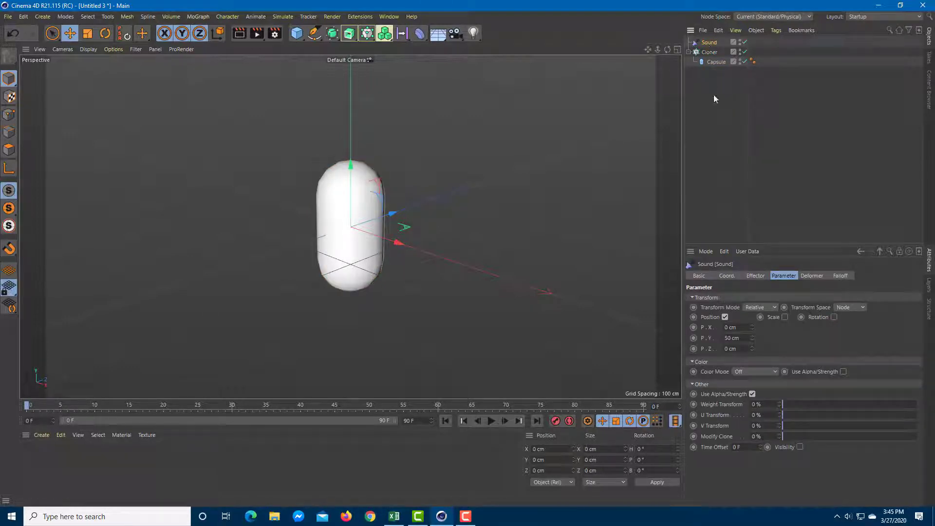
left_click(756, 276)
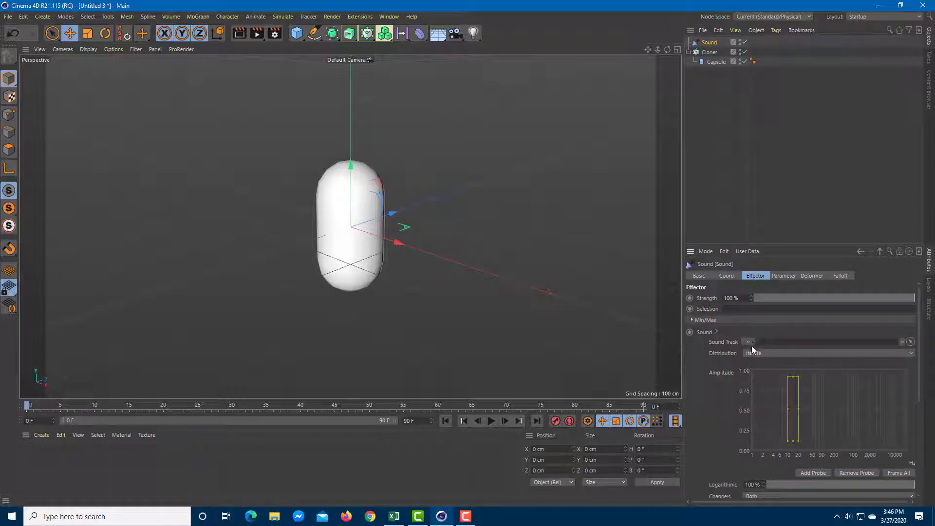
left_click(749, 342)
left_click(758, 352)
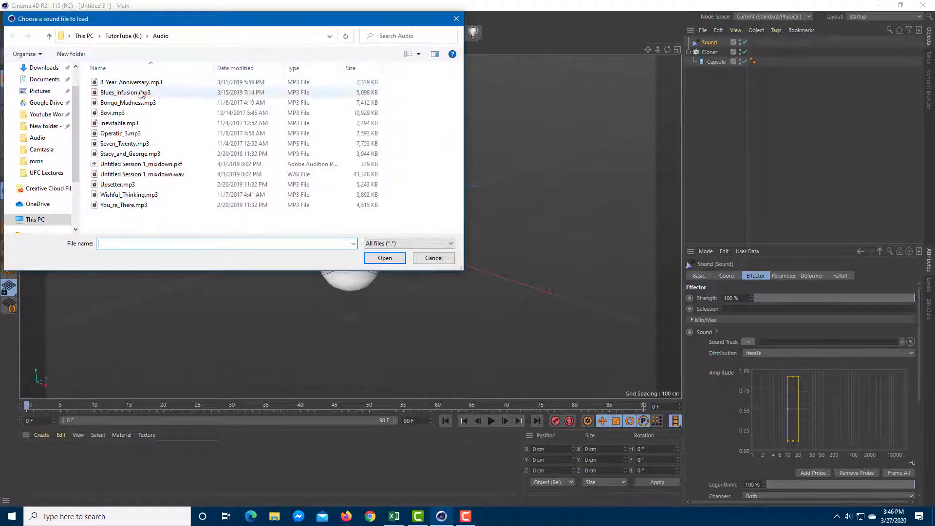
left_click(112, 82)
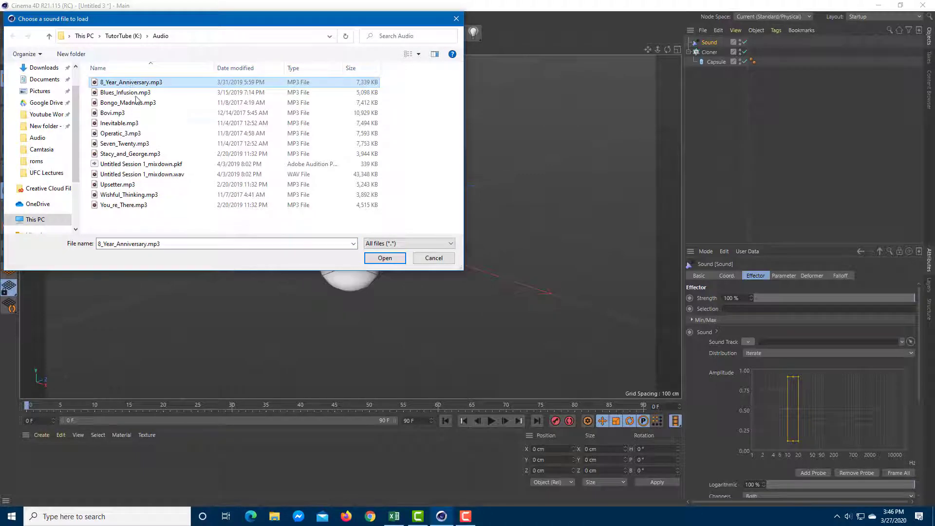
left_click(396, 258)
left_click(392, 260)
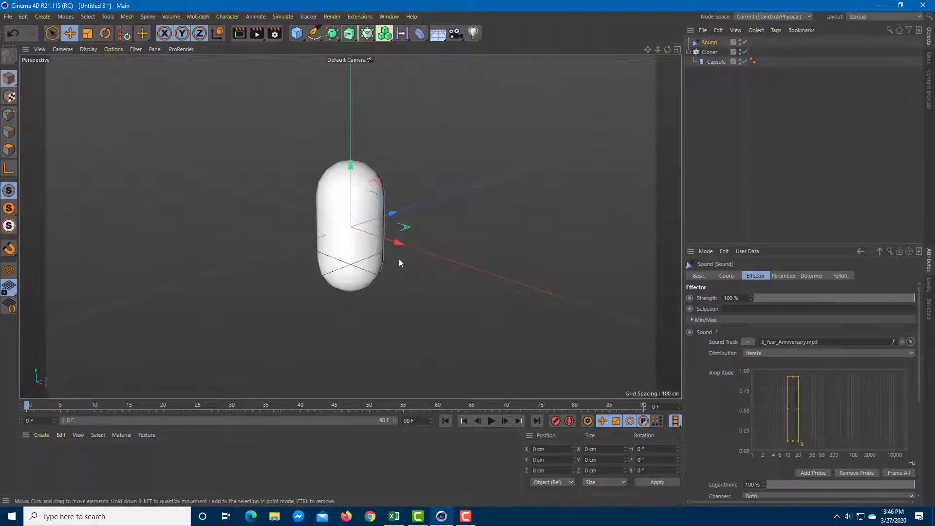
Step: Play the animation and scrub around frames 79 to 82 to examine how the capsule reacts to the sound
left_click(491, 421)
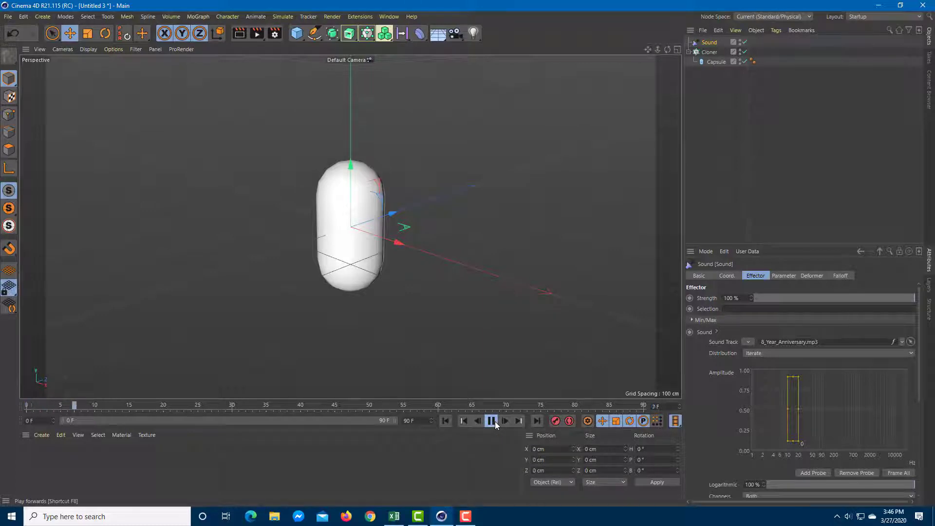
left_click(495, 423)
left_click_drag(577, 404, 592, 410)
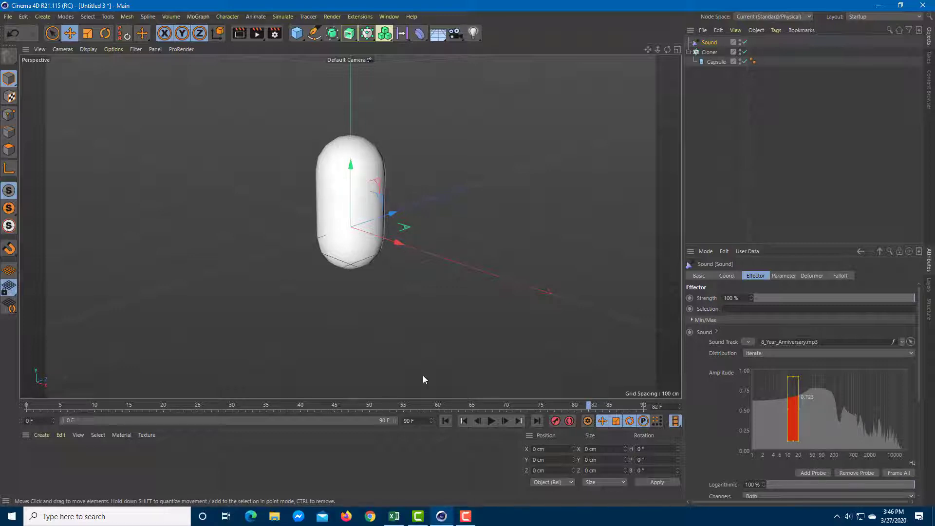
left_click(556, 408)
left_click_drag(559, 408, 568, 408)
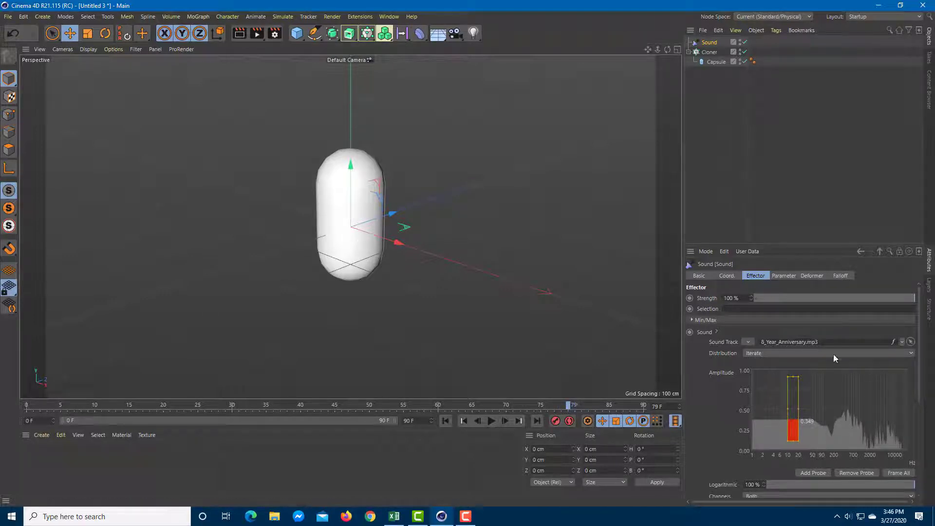
Step: Reshape the sound probe to cover about 4 to 10 Hz over the full amplitude range, and preview the playback
mouse_move(801, 408)
left_mouse_down()
mouse_move(889, 422)
mouse_move(859, 408)
mouse_move(776, 412)
mouse_move(789, 421)
left_mouse_up()
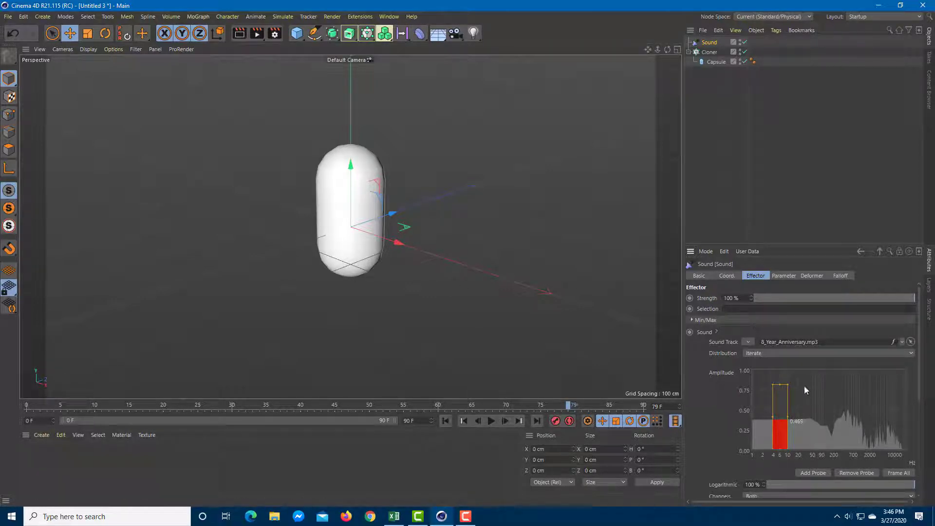
left_click_drag(781, 391, 779, 368)
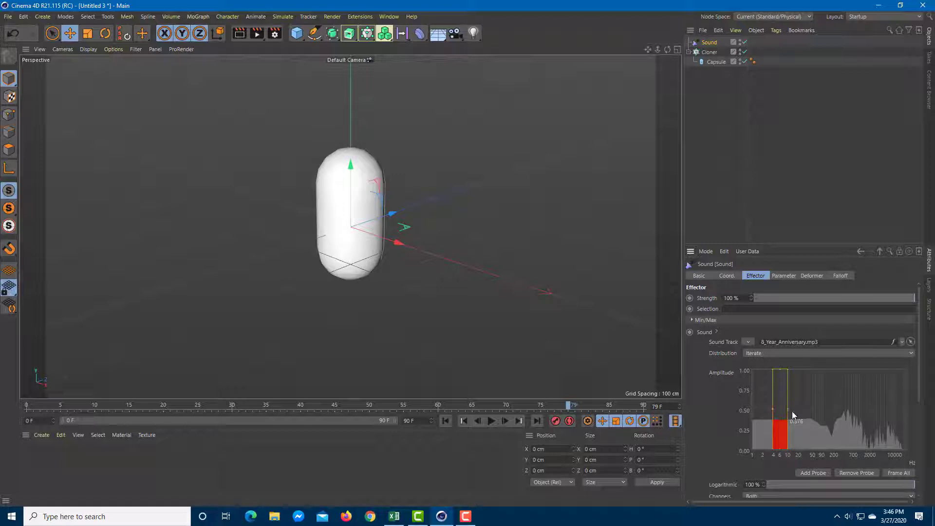
left_click(491, 421)
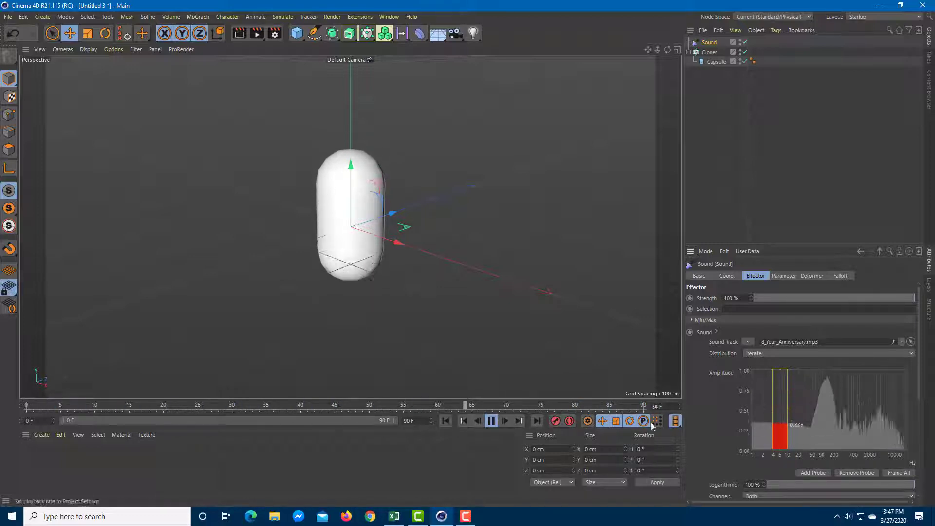
left_click(490, 422)
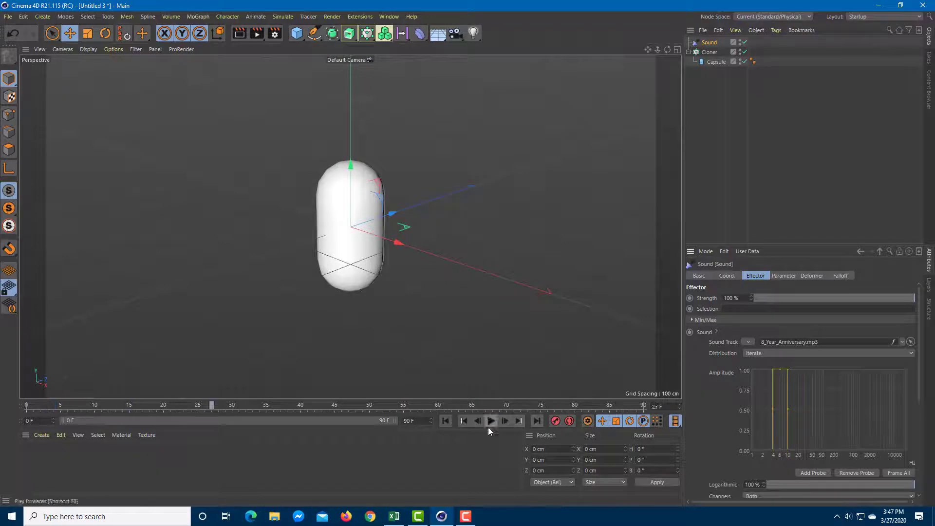
Step: Extend the project length and preview range to 1000 frames, and play the animation to preview it
double_click(412, 421)
type("1000")
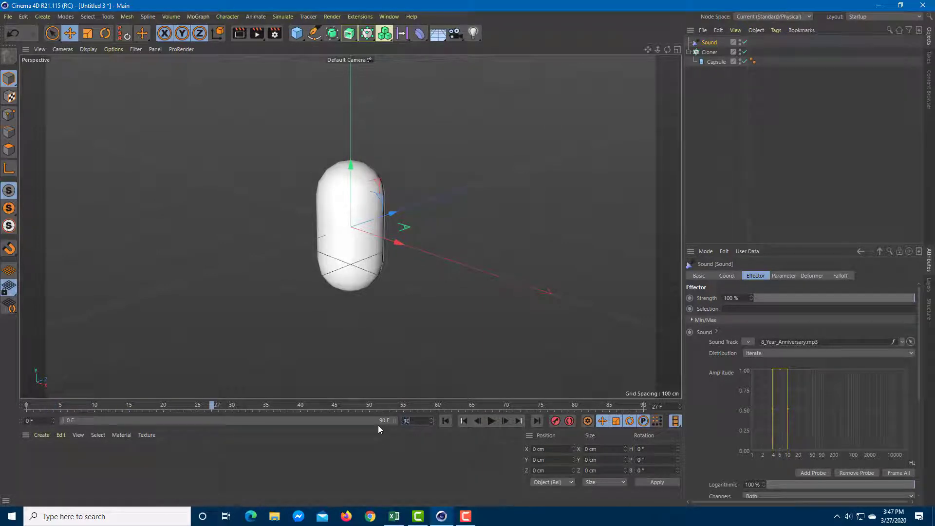
key("Return")
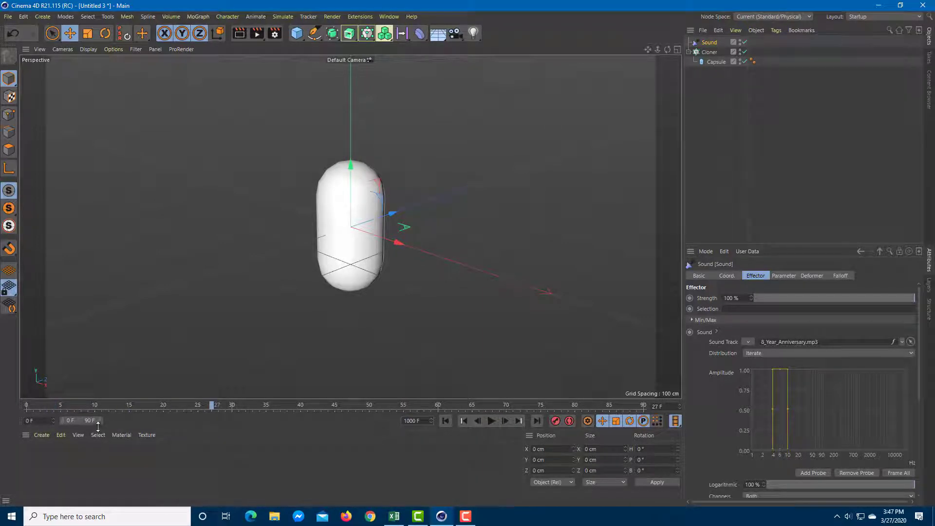
left_click_drag(98, 426, 394, 422)
left_click(491, 421)
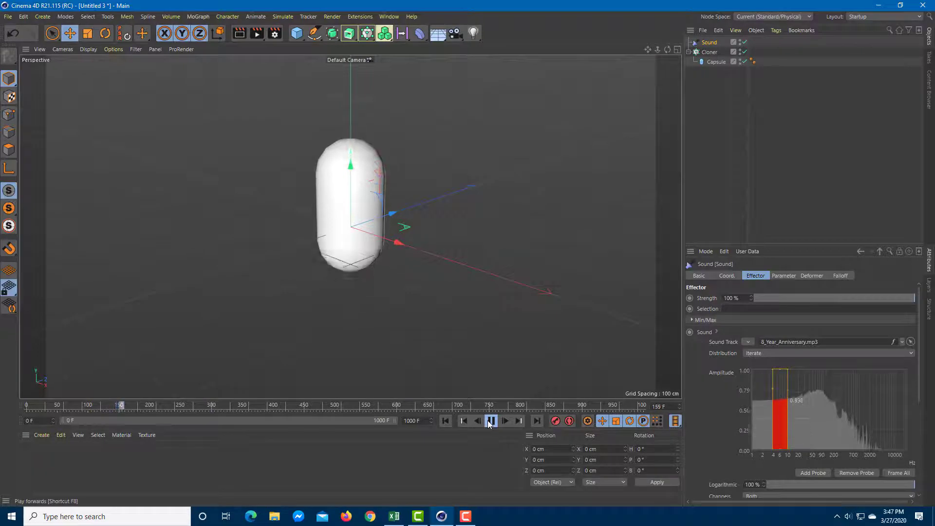
left_click(491, 421)
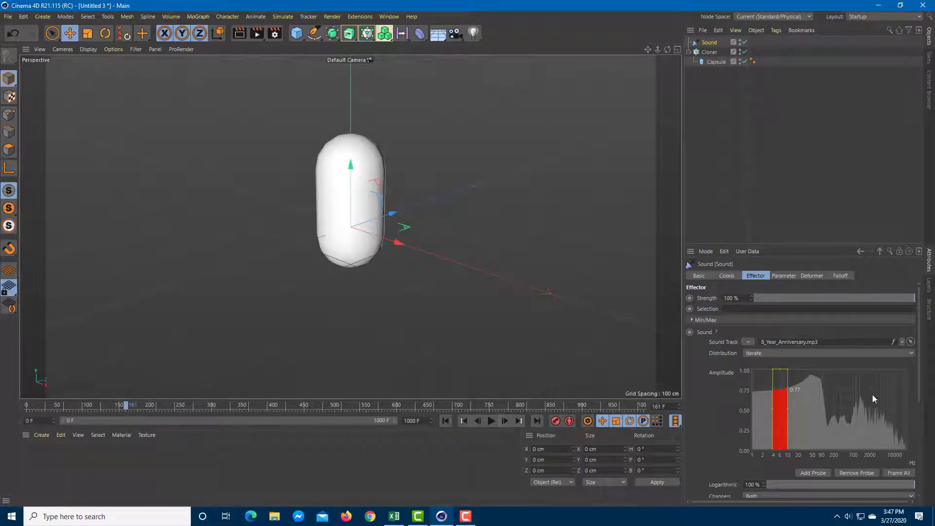
Step: Try a different Decay value on the sound probe and play the animation to judge the capsule's motion
left_click_drag(919, 355, 918, 445)
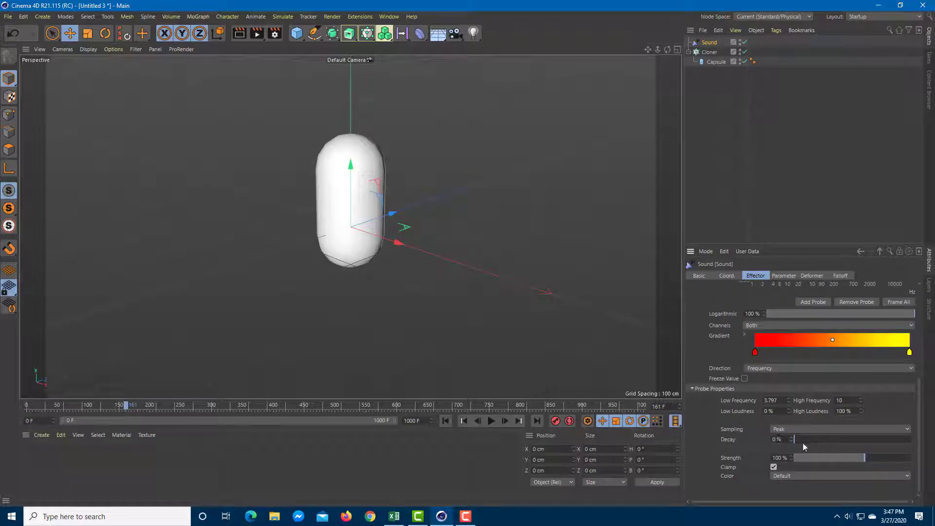
left_click_drag(783, 438, 743, 435)
left_click(633, 319)
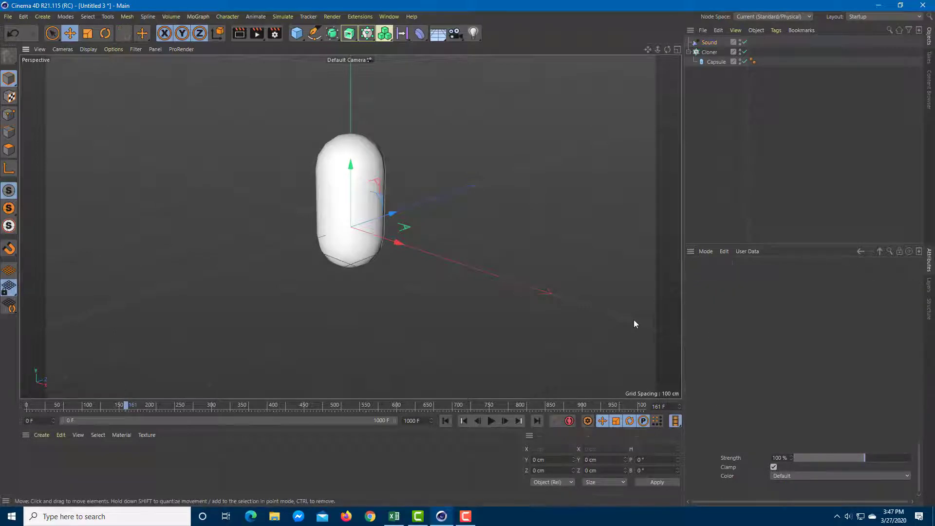
left_click(491, 421)
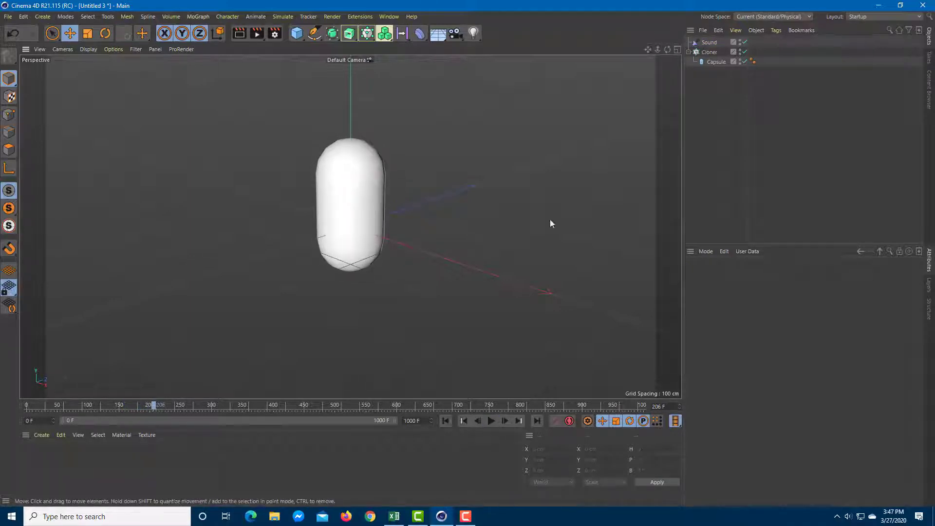
Step: Set the sound probe's Decay to 5% and Strength to 500%, and play the animation to preview the motion
left_click(709, 43)
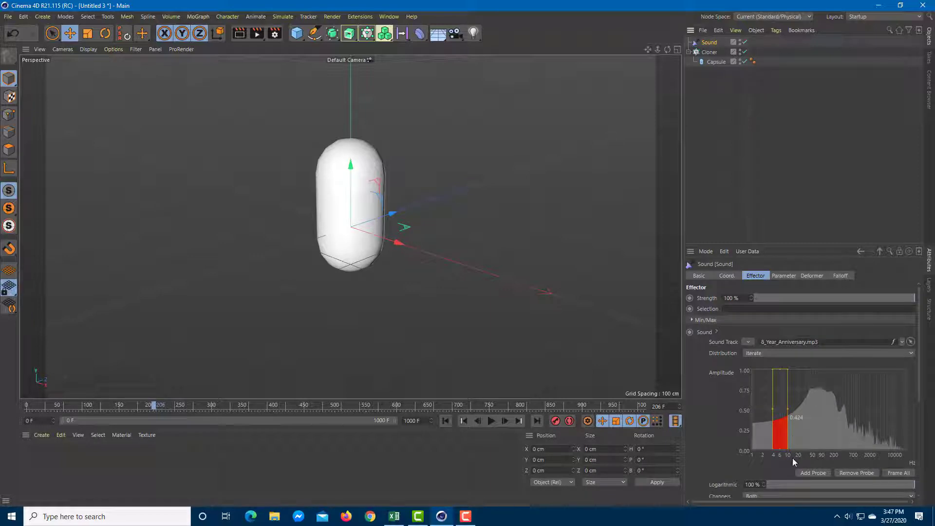
scroll(877, 389, "down", 6)
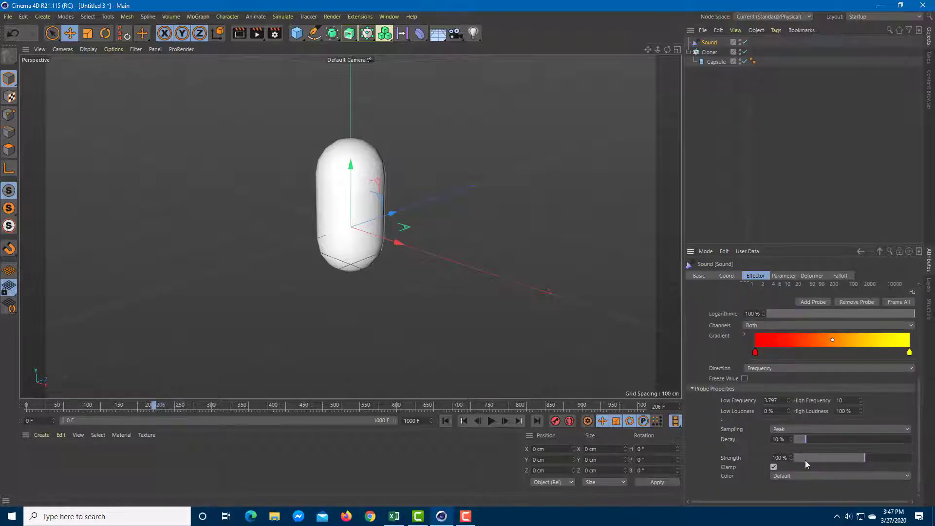
left_click(850, 442)
double_click(789, 441)
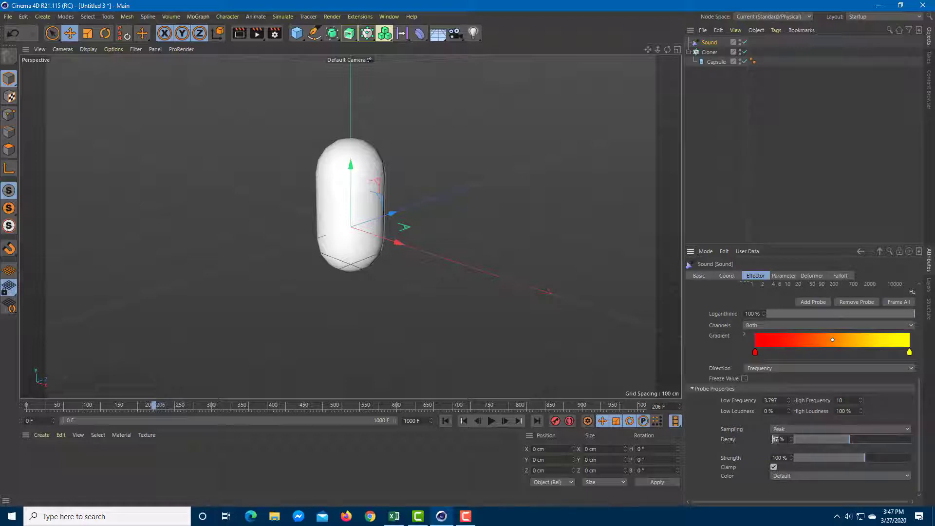
type("5")
key("Return")
left_click_drag(877, 458, 914, 462)
left_click(493, 423)
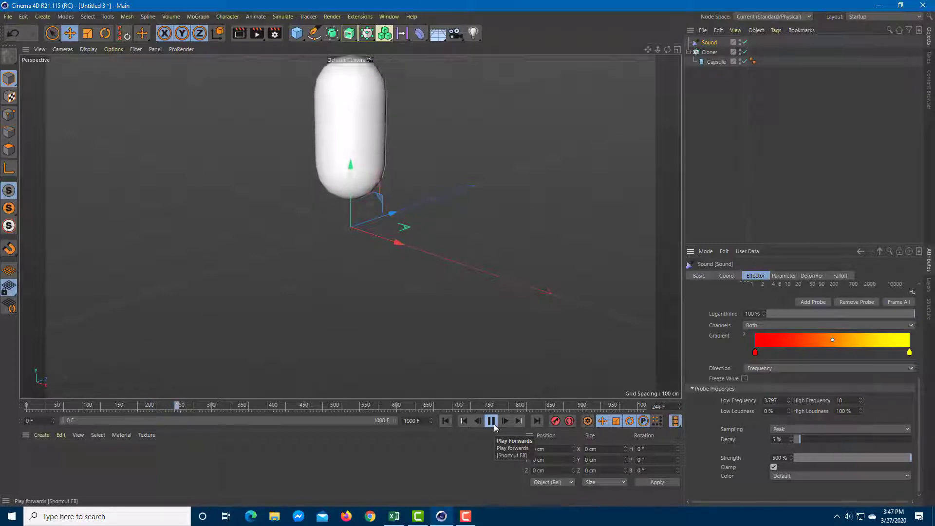
Step: Set the sound probe's Strength to 100% and play the animation to preview the motion
left_click(492, 422)
left_click_drag(784, 458, 752, 458)
type("100")
key("Return")
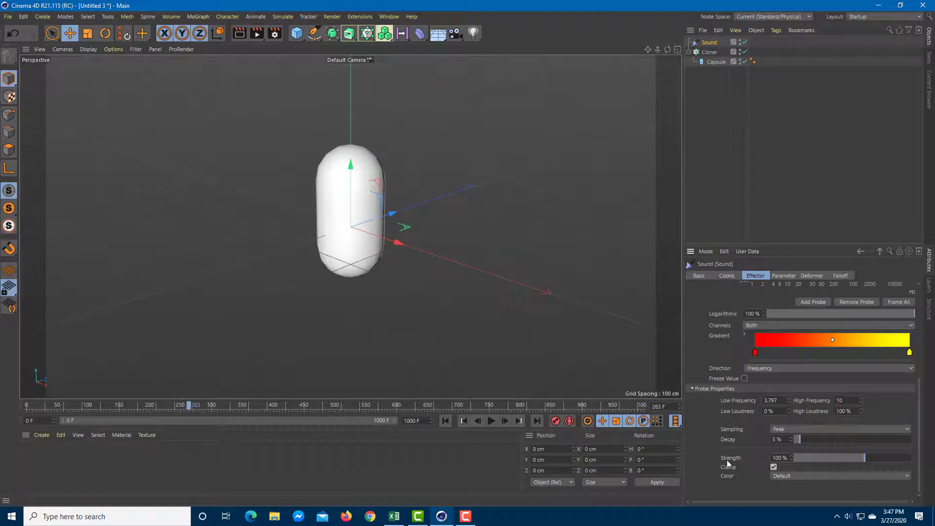
left_click(491, 421)
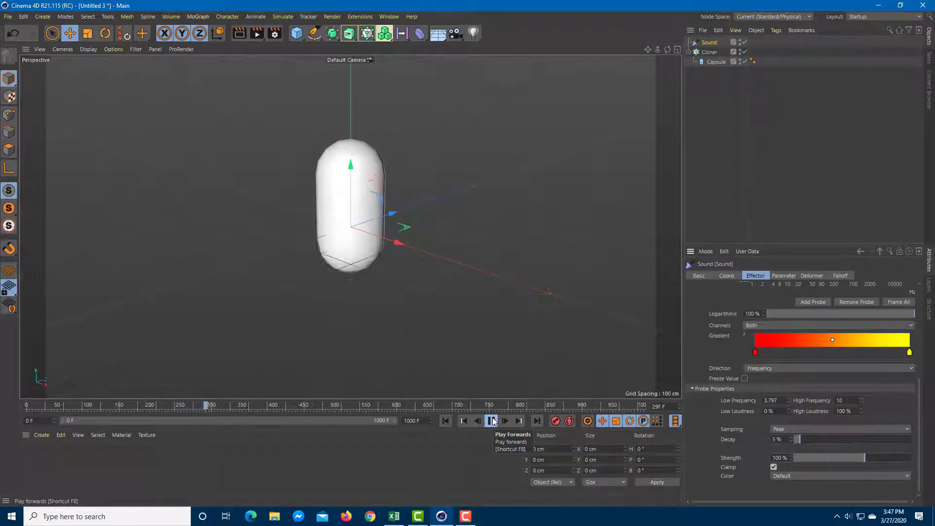
left_click(492, 421)
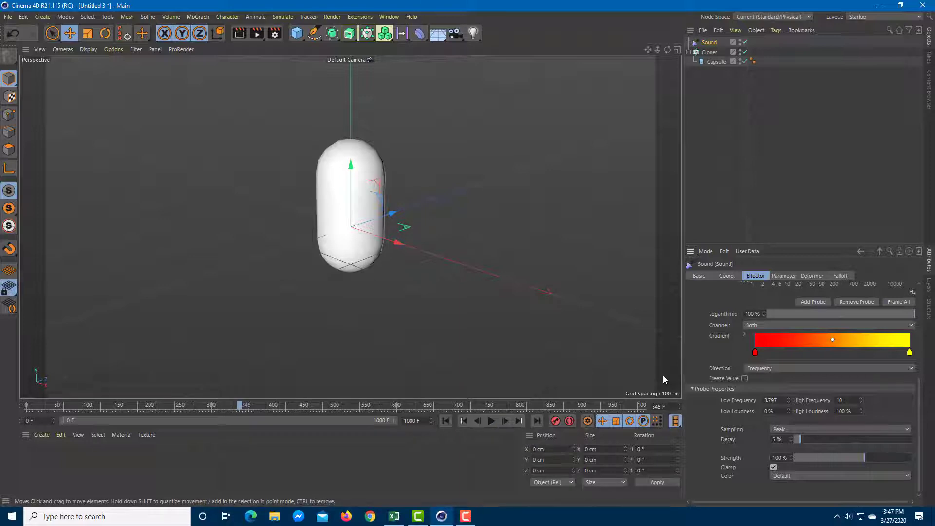
Step: Set the Sound effector's Y position offset to 100 cm and play the animation to preview it
left_click(779, 275)
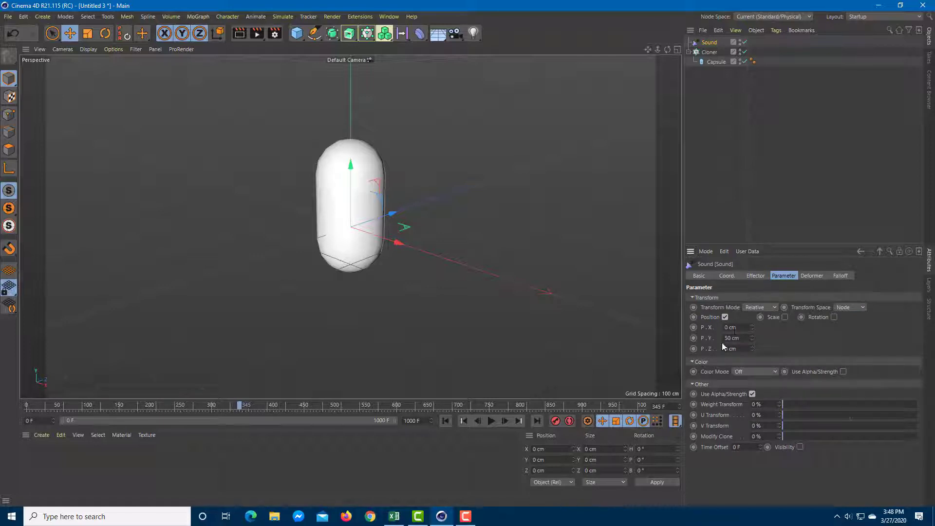
left_click_drag(737, 339, 696, 336)
type("100")
key("Return")
left_click(440, 281)
left_click(709, 42)
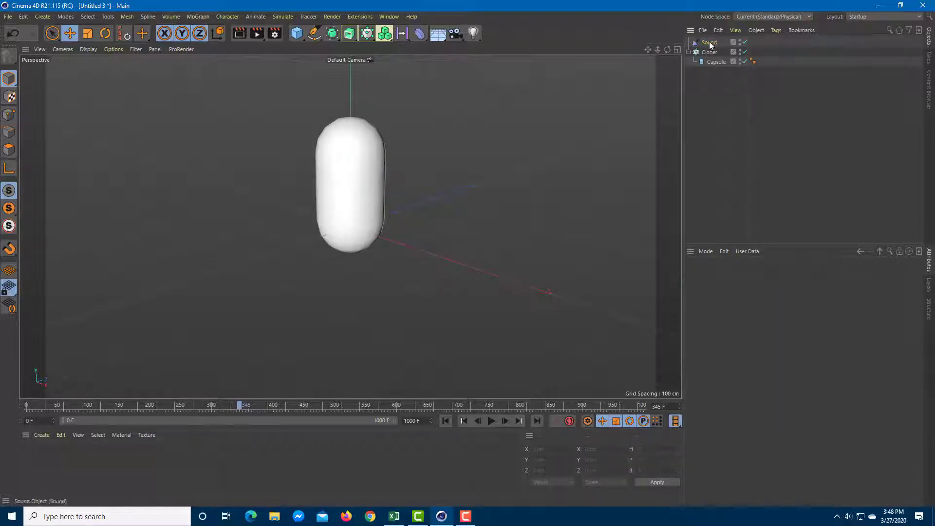
left_click(491, 420)
Step: Try an X position offset of 200 cm on the Sound effector and preview the capsule's motion
left_click(745, 331)
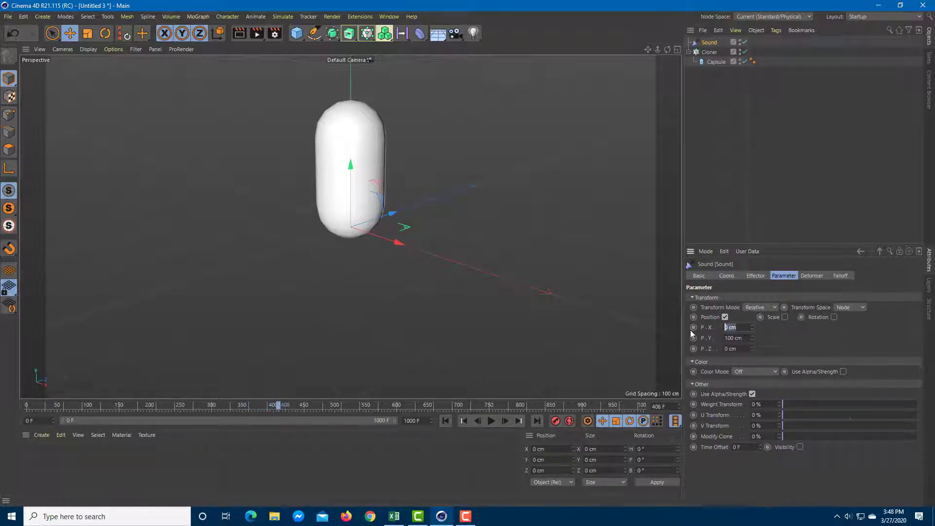
key("Tab")
left_click(490, 426)
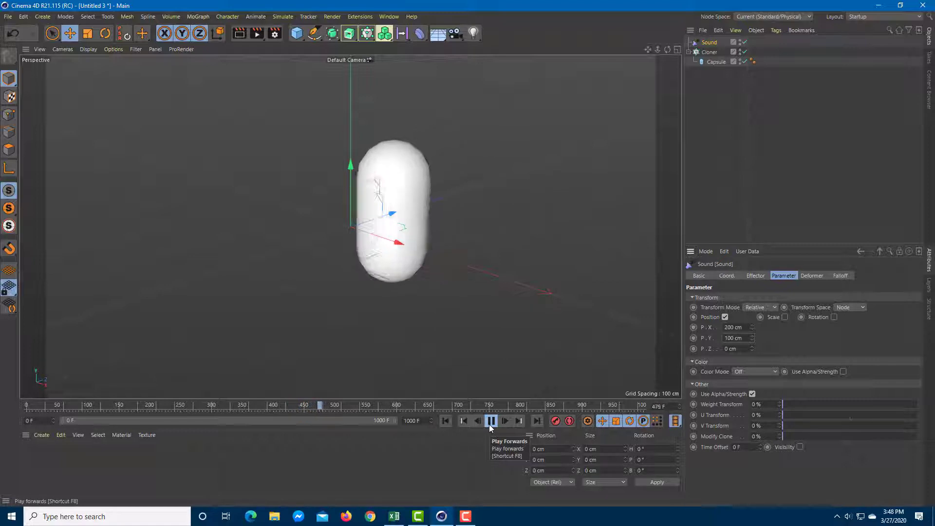
left_click(491, 421)
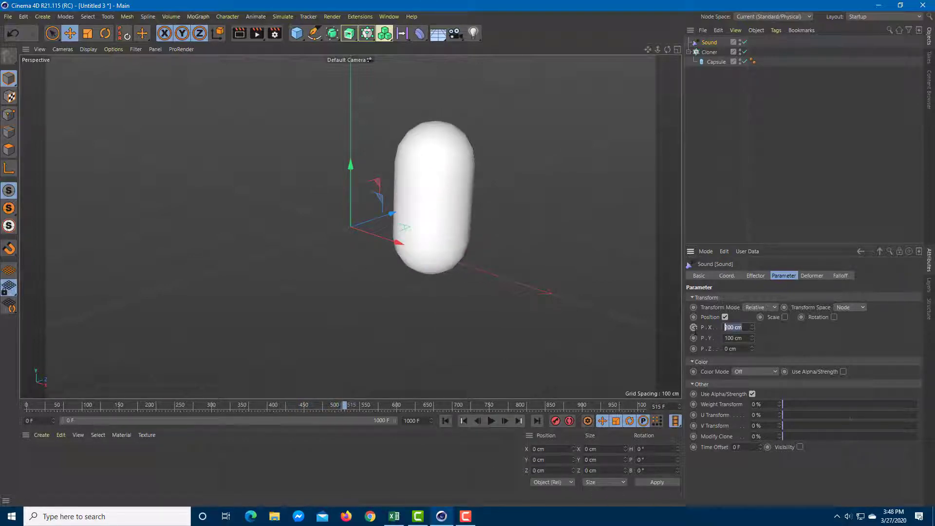
Step: Set the Sound effector's X position offset back to 0 cm and preview the playback
key("Return")
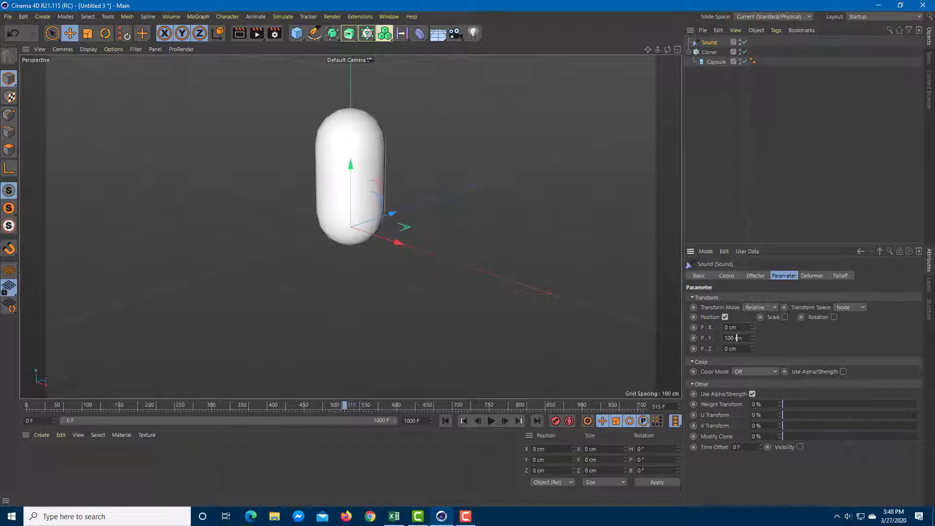
left_click(491, 421)
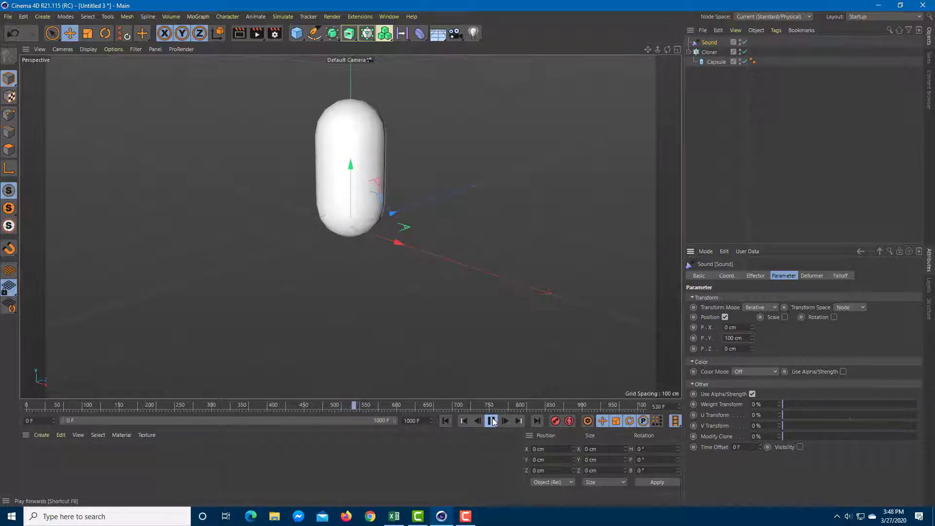
left_click(492, 421)
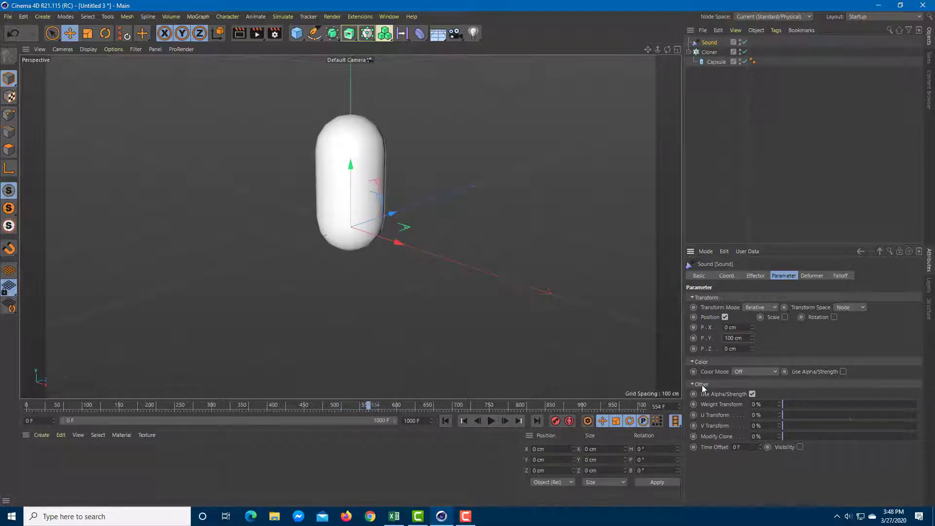
Step: Enable Scale on the Sound effector, set S.X to about -1.35, and play the animation
left_click(785, 317)
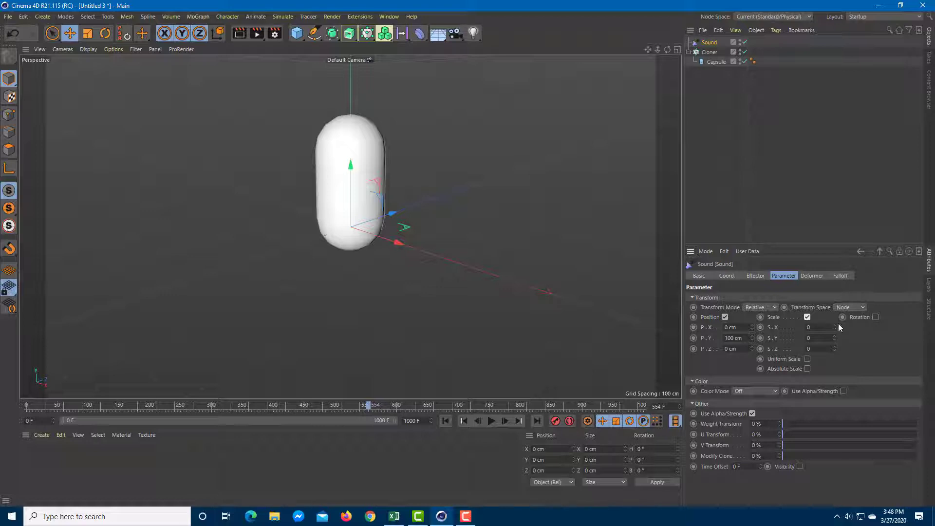
left_click_drag(834, 330, 818, 344)
left_click(491, 422)
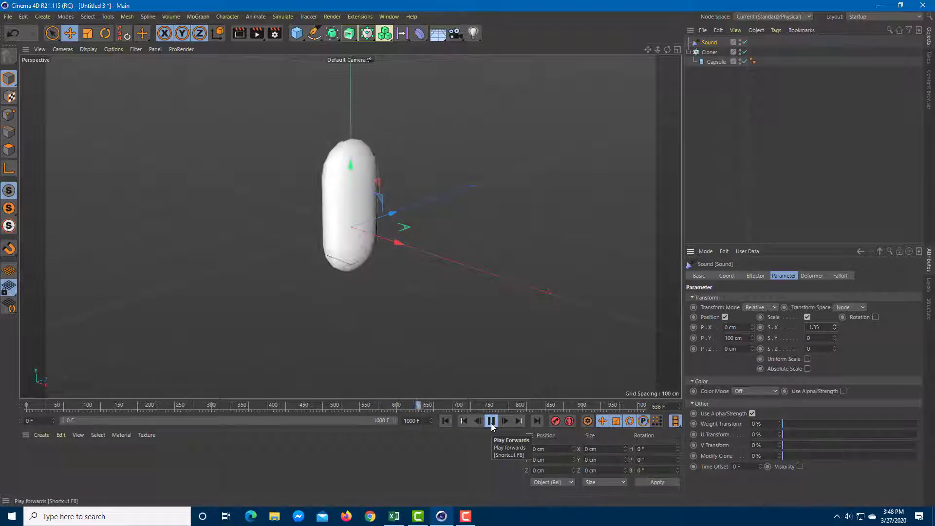
left_click(491, 423)
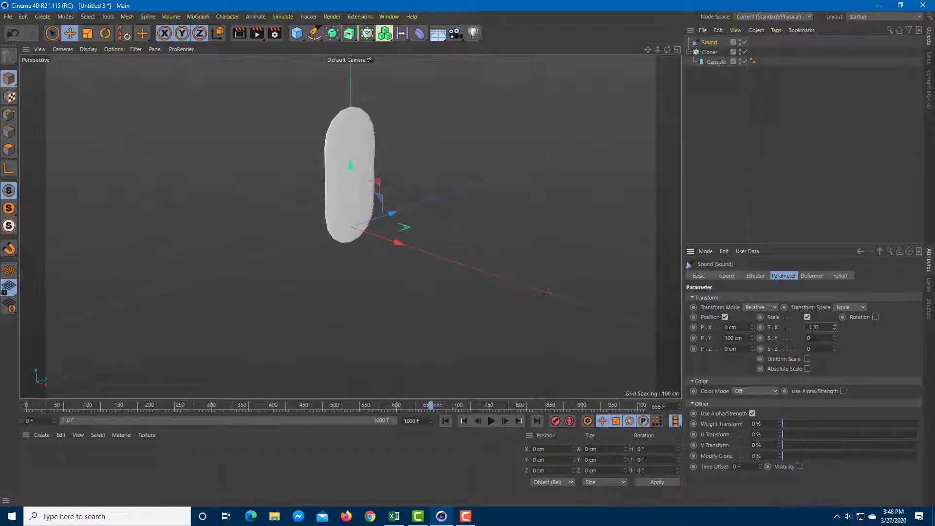
Step: Turn on Uniform Scale for the Sound effector, set Scale to about 0.46, and preview the playback
left_click(807, 359)
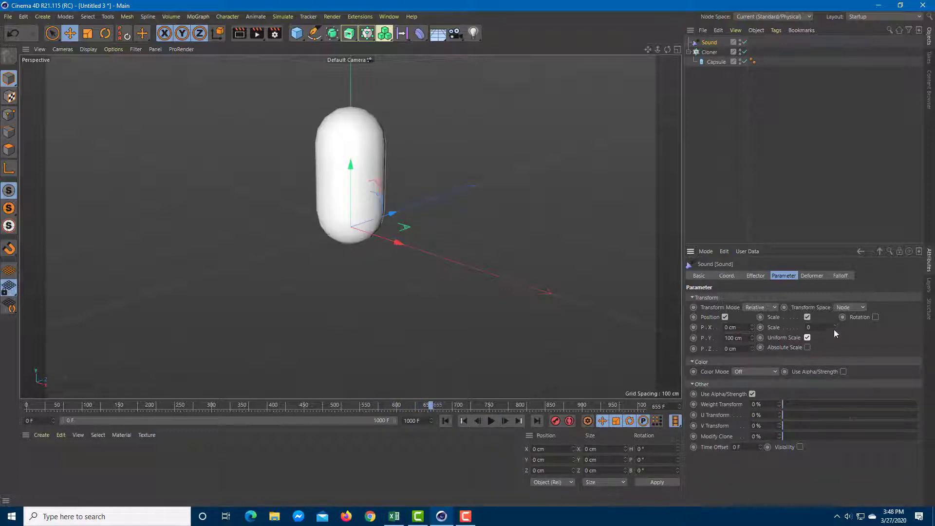
left_click_drag(834, 329, 834, 306)
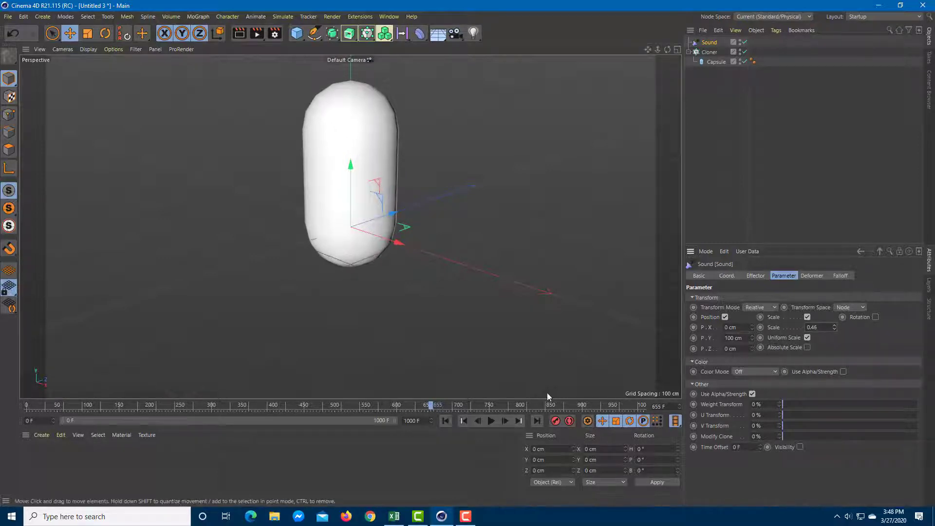
left_click(491, 421)
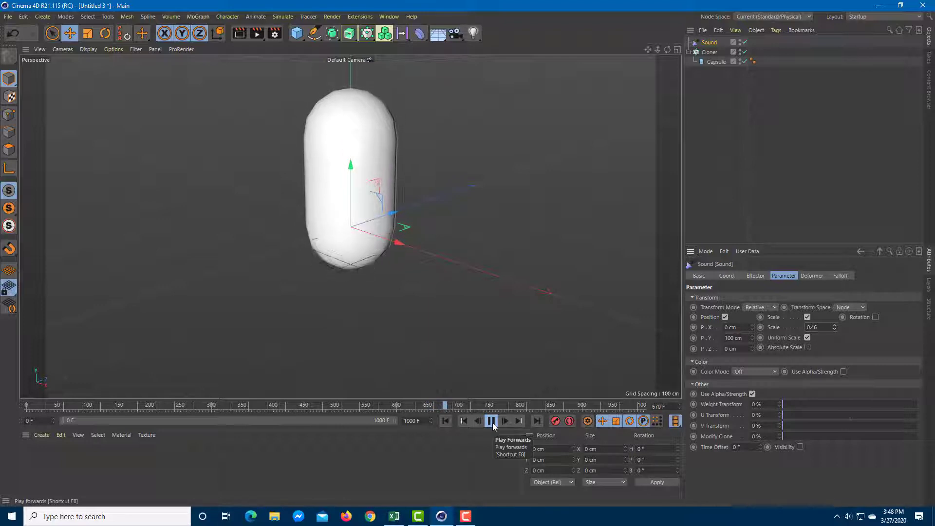
left_click(493, 423)
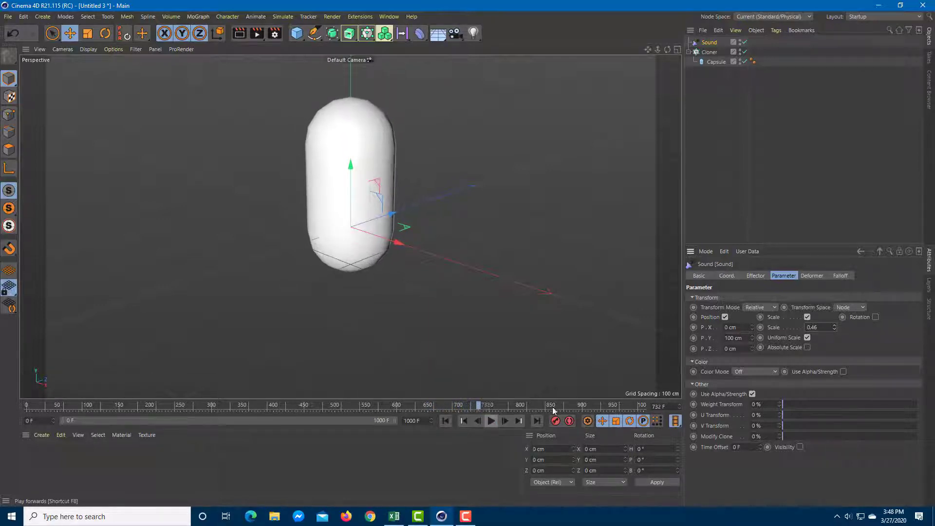
Step: Try a negative uniform Scale of about -1.46 on the Sound effector and preview the playback
left_click_drag(835, 330, 825, 341)
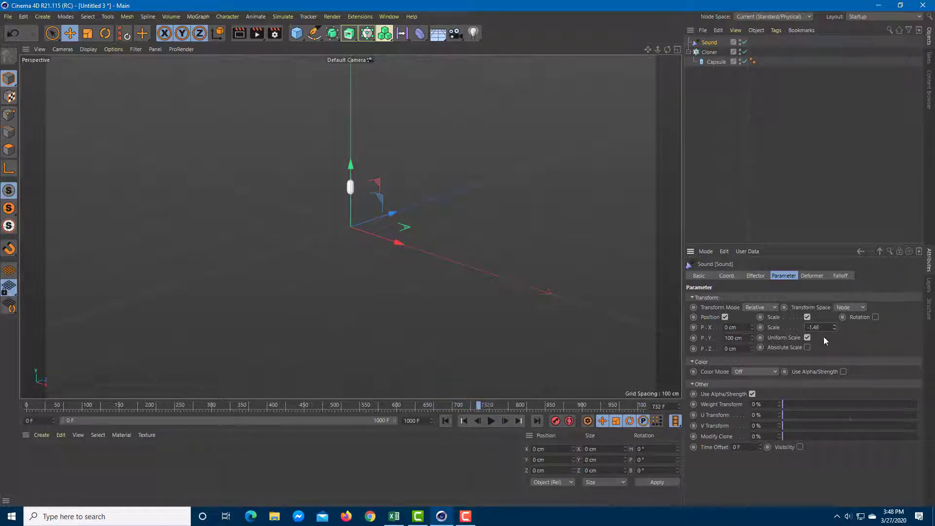
left_click(493, 422)
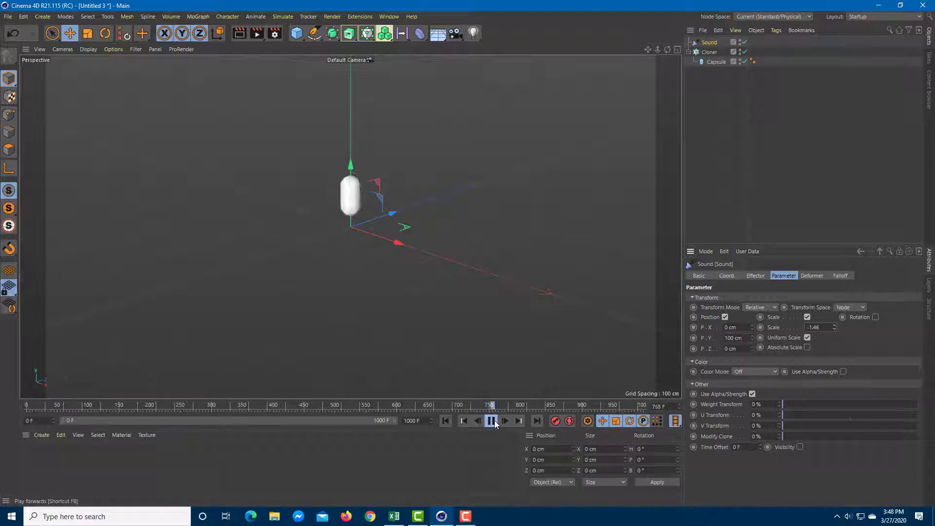
left_click(493, 422)
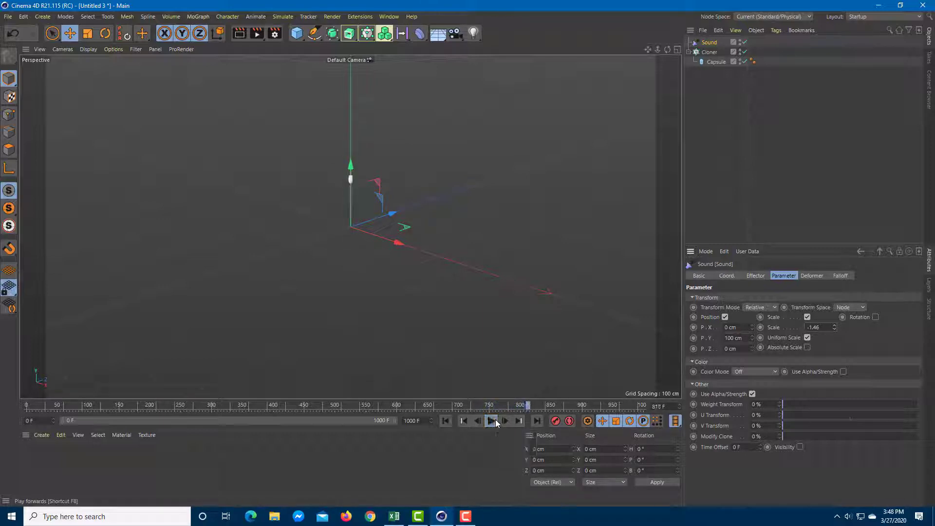
Step: Set the effector's uniform Scale to 1, play the animation, and raise the Scale to about 3.06 during playback
left_click_drag(842, 335, 835, 327)
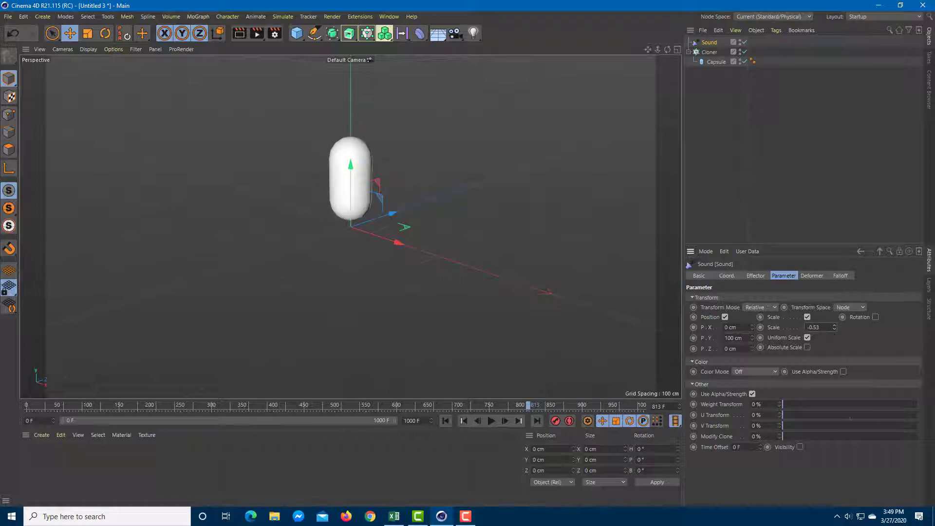
key("Return")
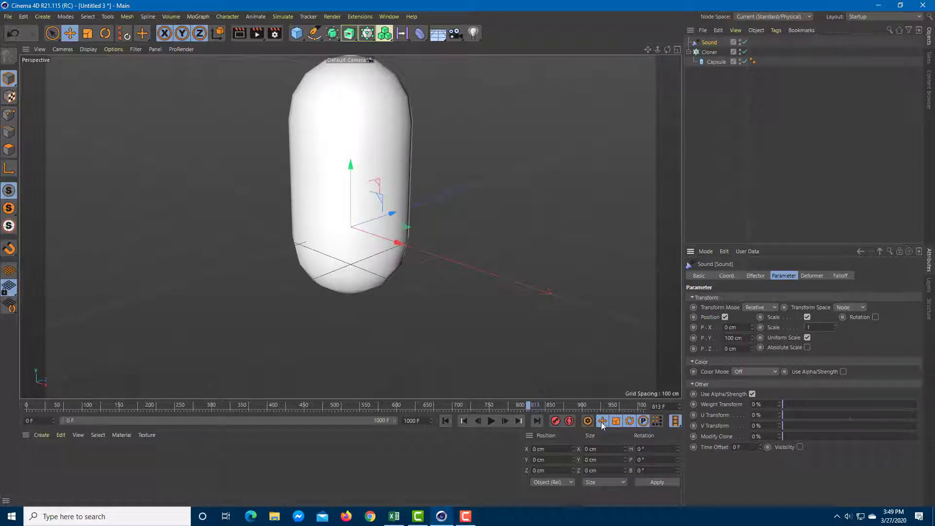
left_click(491, 421)
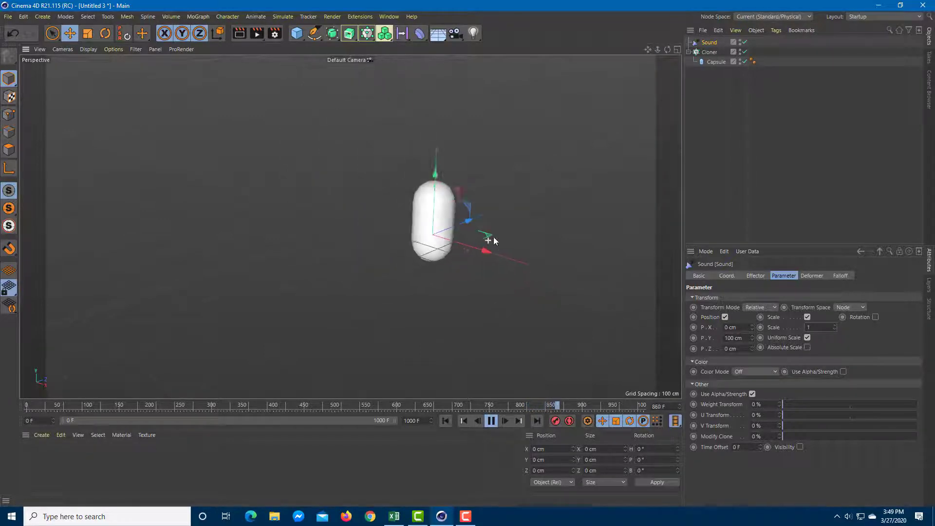
left_click_drag(835, 329, 857, 321)
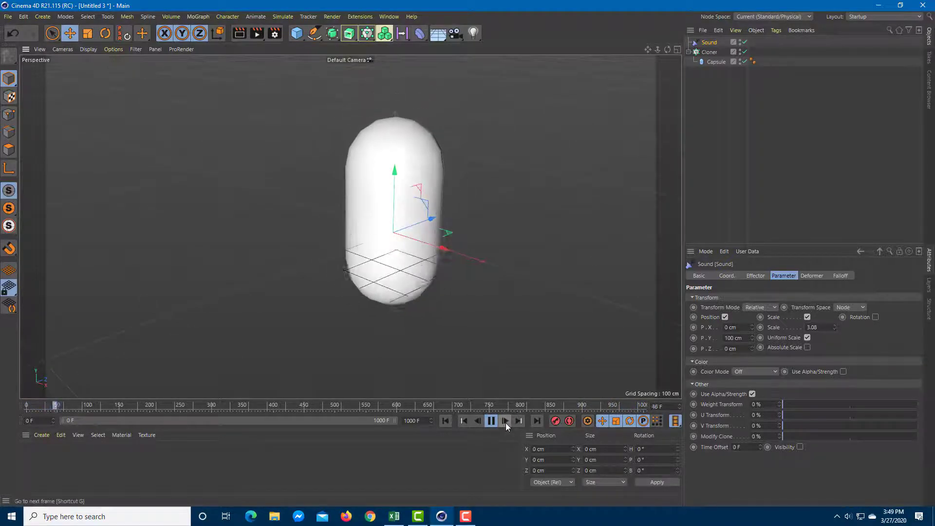
left_click(491, 422)
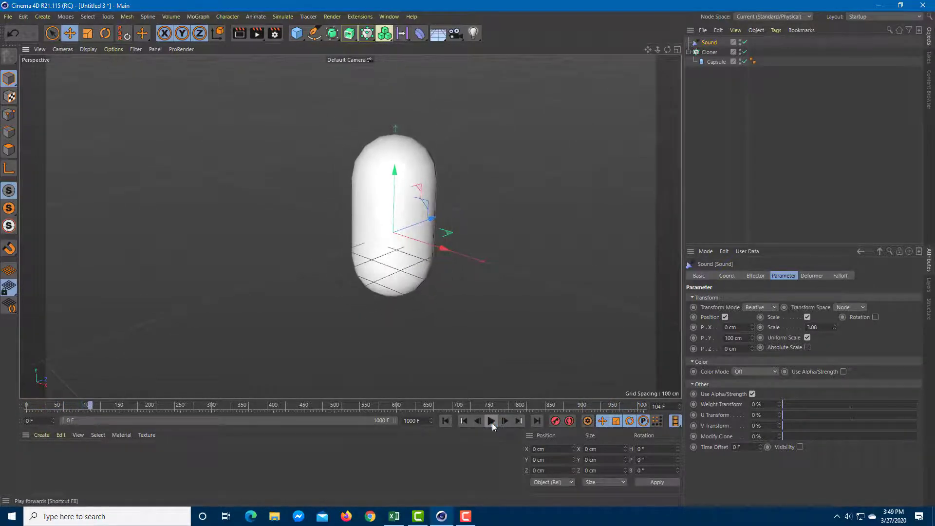
Step: Enable Rotation on the Sound effector, set its pitch (R.P) to 90°, and play the animation to preview it
left_click(876, 318)
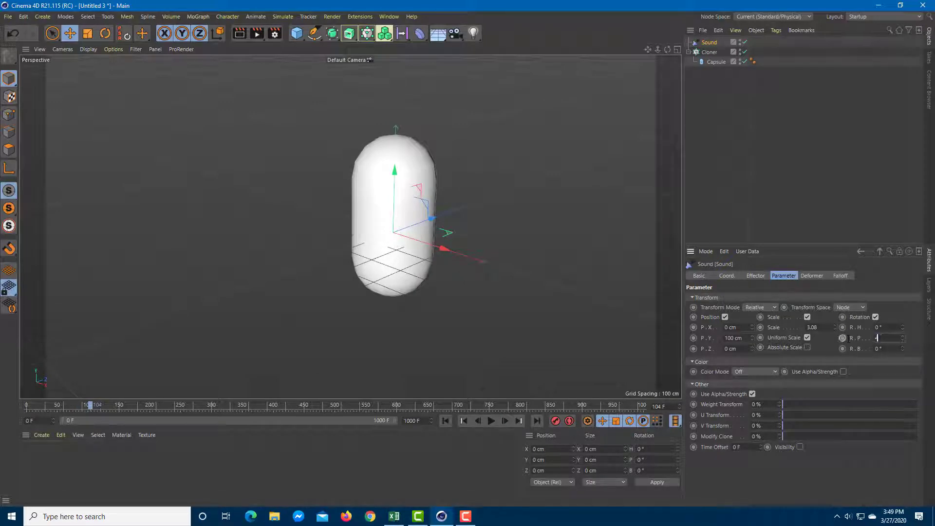
left_click(883, 327)
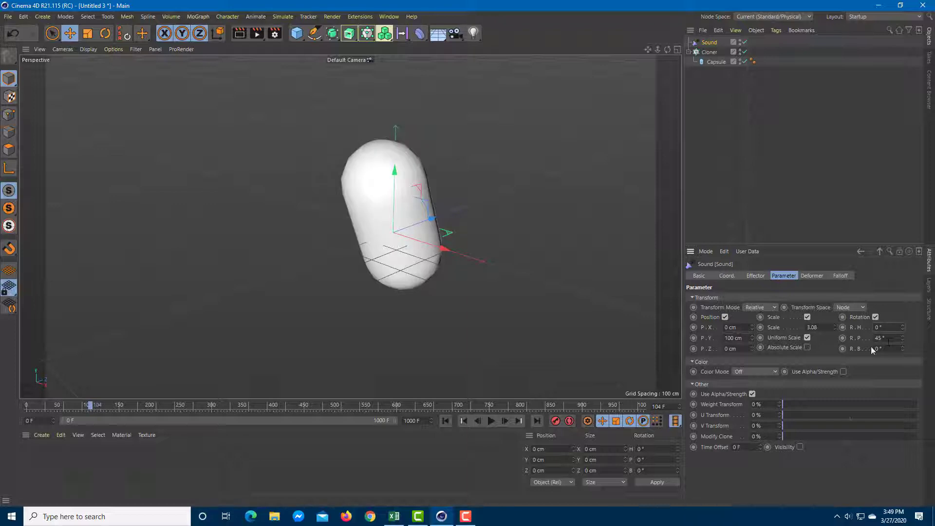
left_click_drag(891, 336, 831, 338)
type("90")
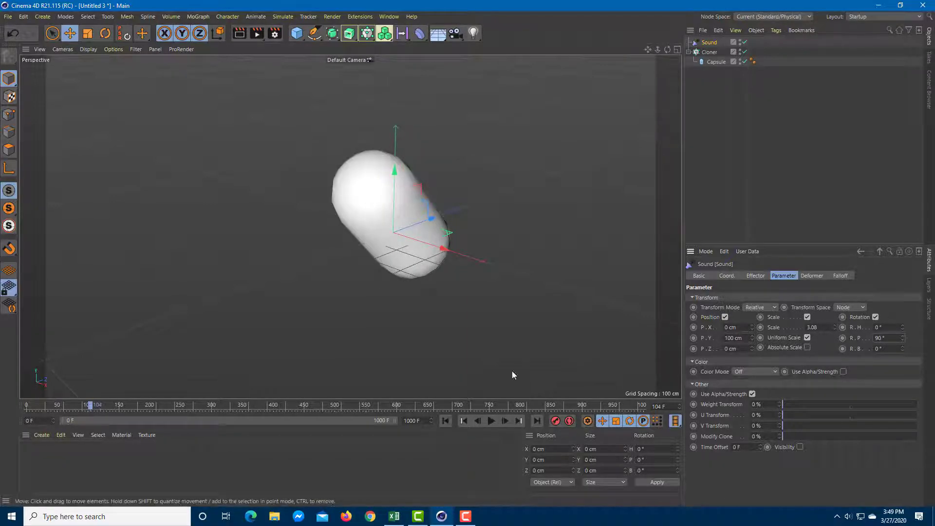
left_click(491, 421)
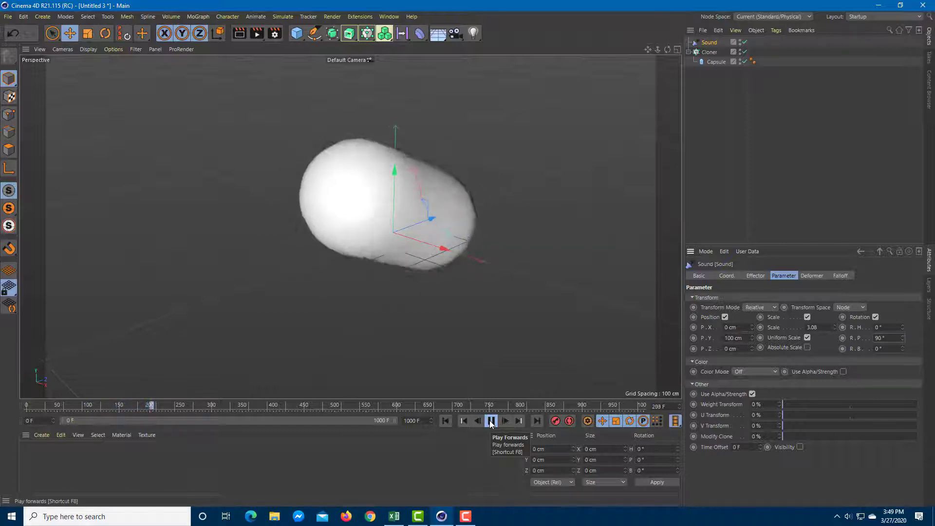
left_click(491, 421)
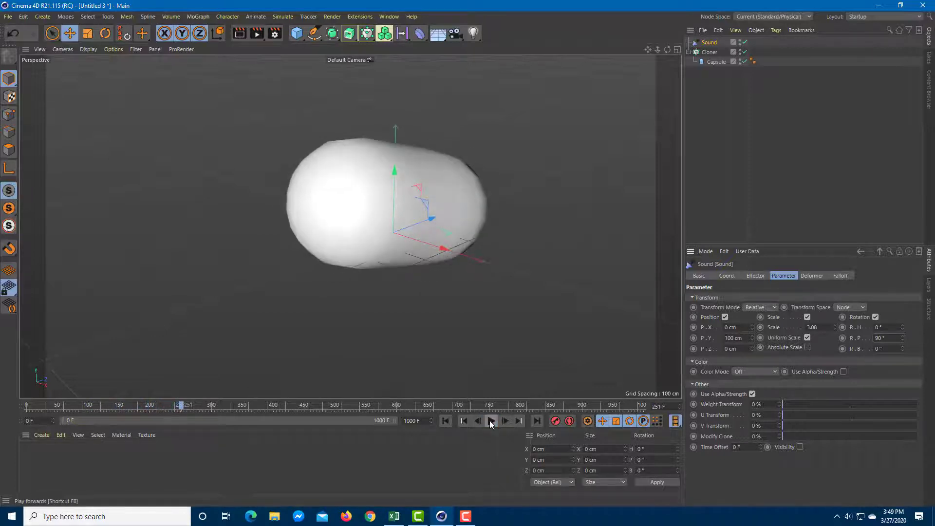
Step: Play the animation from a wider, more side-on view to examine the capsule's combined movement, scaling and rotation
scroll(496, 239, "down", 5)
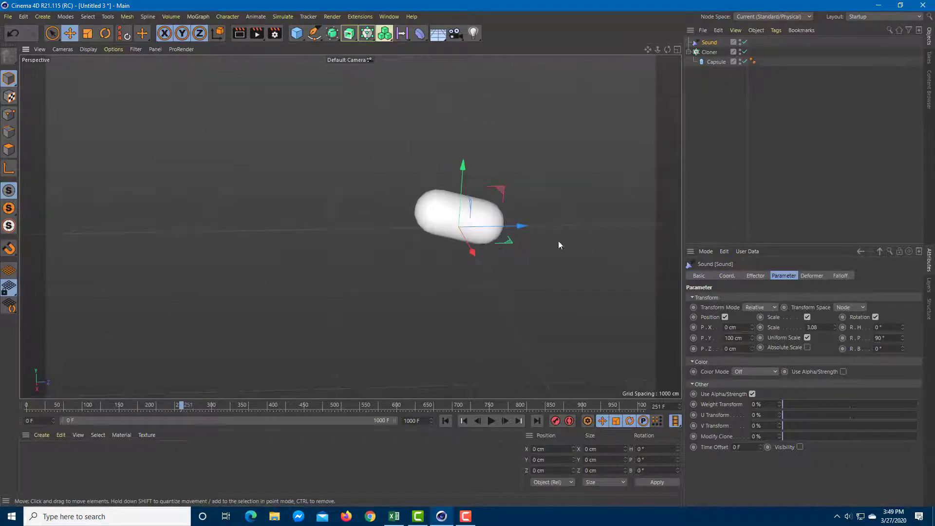
left_click(491, 421)
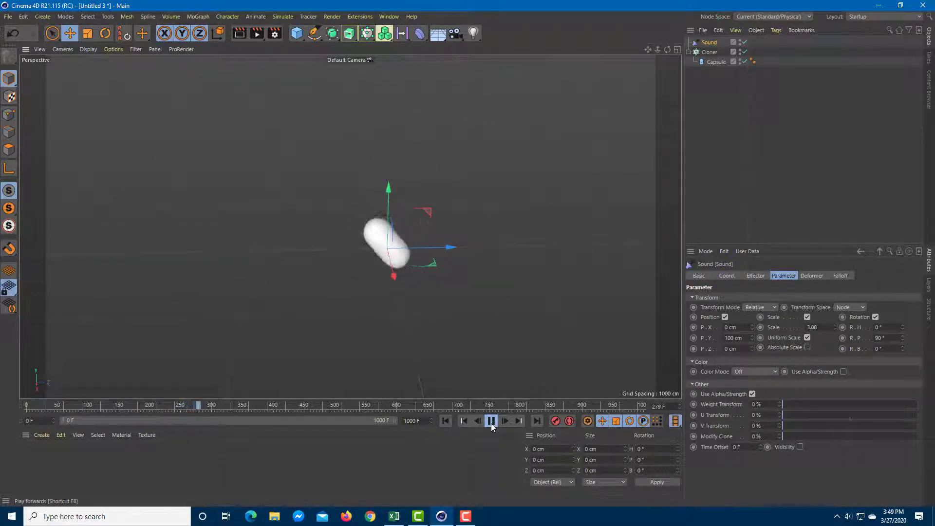
left_click(491, 422)
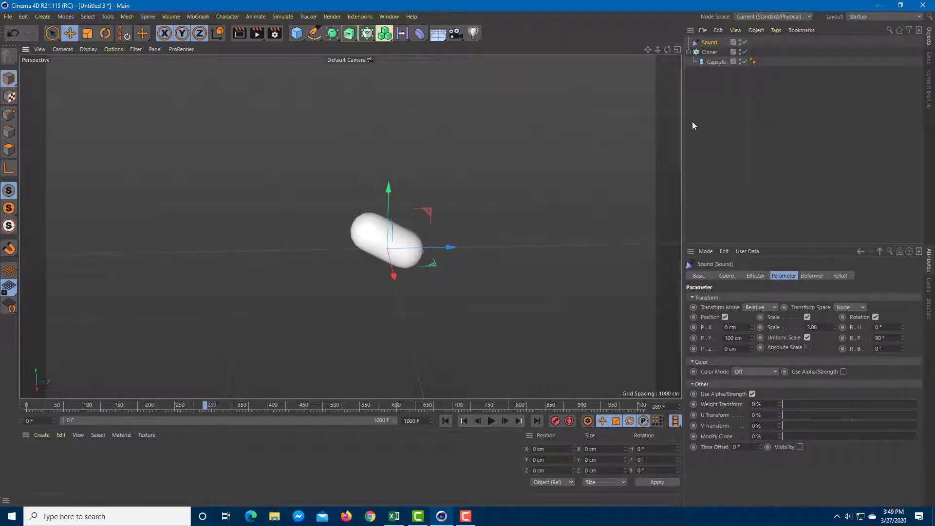
left_click(492, 422)
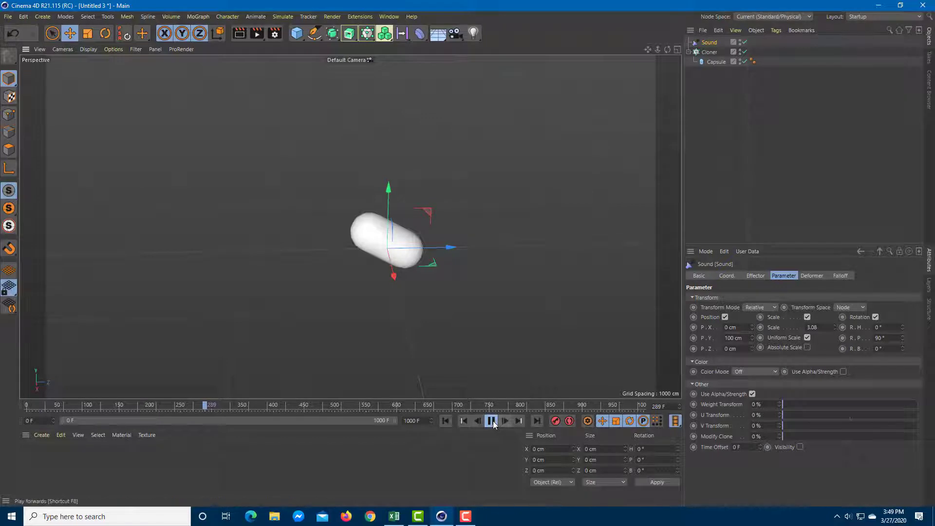
Step: Add a Delay effector to the Cloner and play the animation to preview its effect on the capsule
left_click(492, 422)
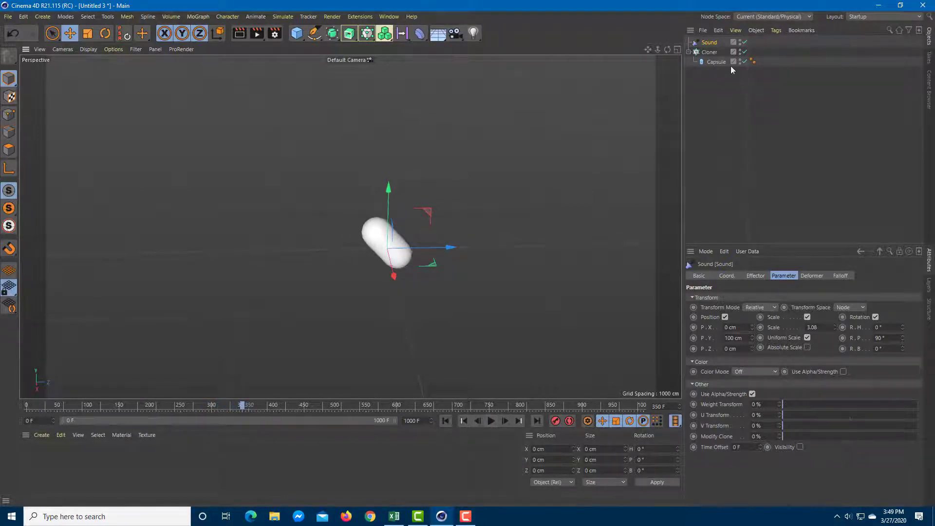
left_click(714, 53)
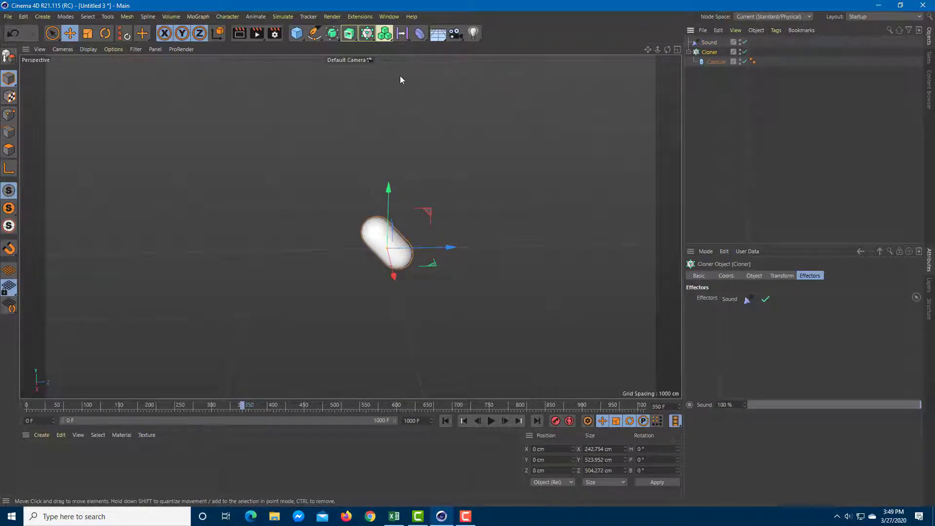
left_click(256, 16)
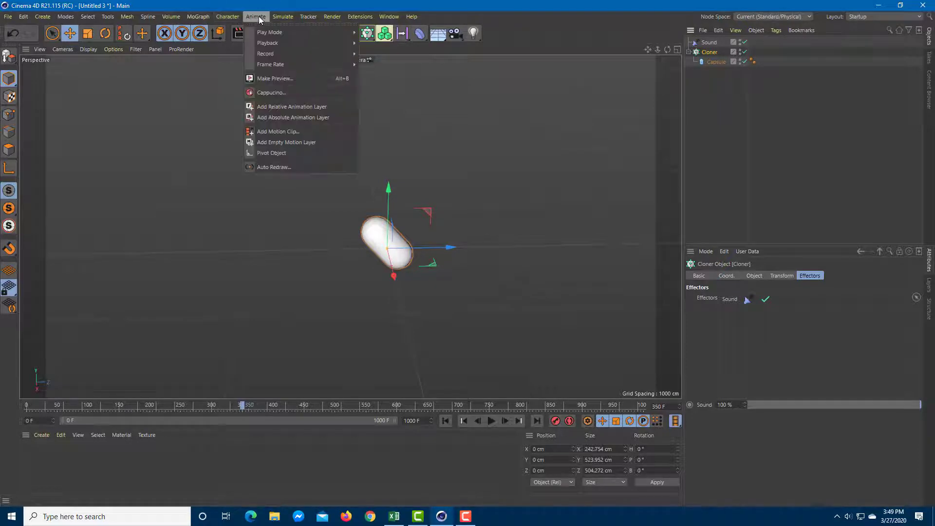
left_click(197, 18)
mouse_move(234, 33)
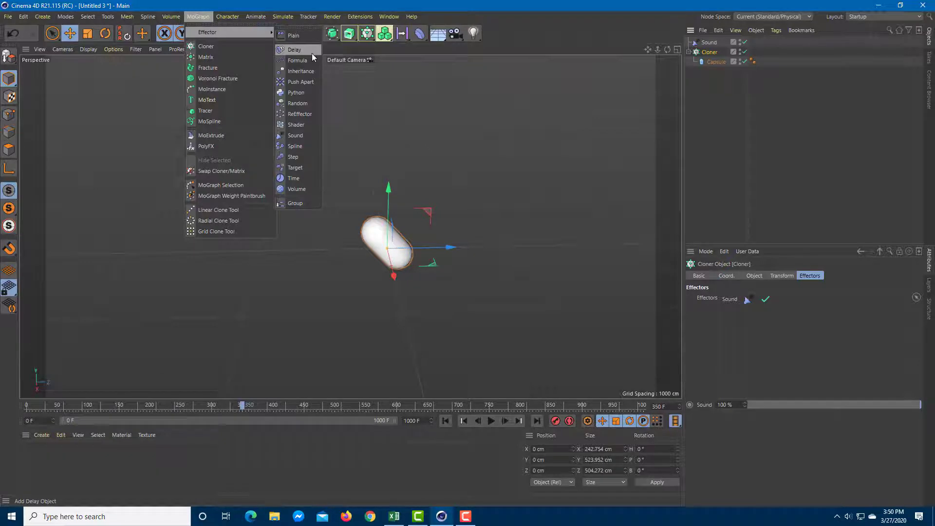
left_click(312, 54)
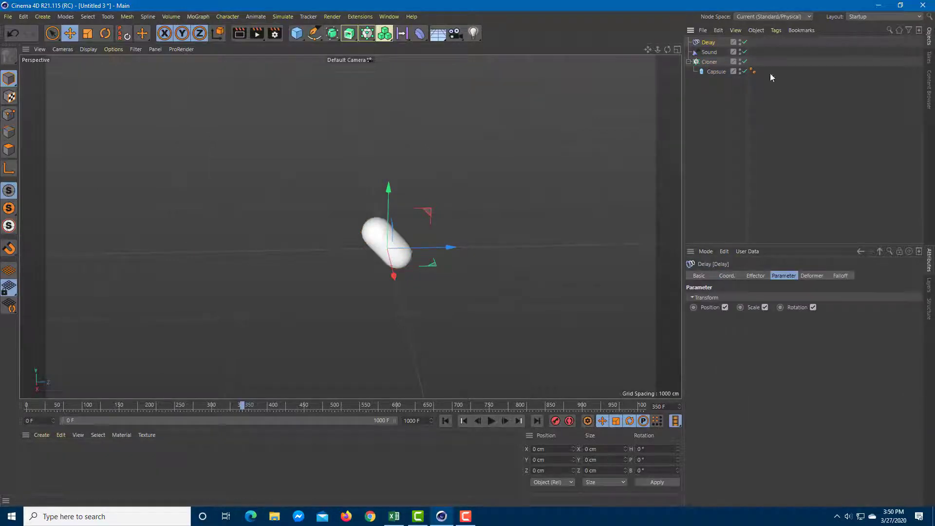
left_click(709, 63)
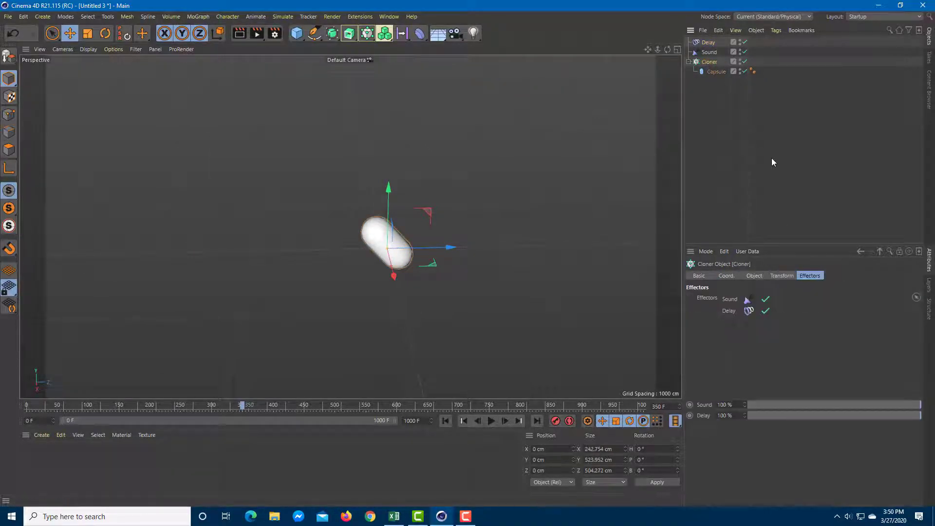
left_click(490, 421)
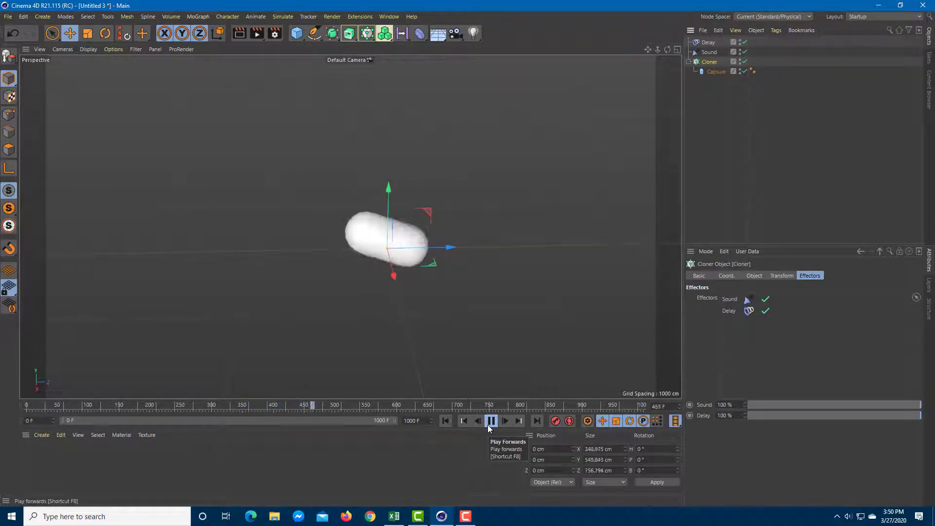
left_click(490, 421)
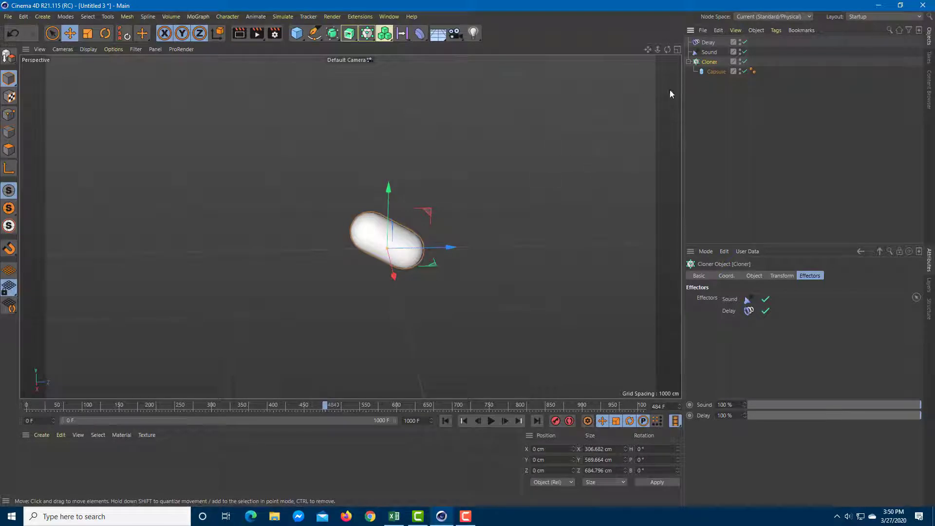
Step: Set the Cloner's mode to Grid Array and play the animation to preview the grid of capsules
left_click(715, 71)
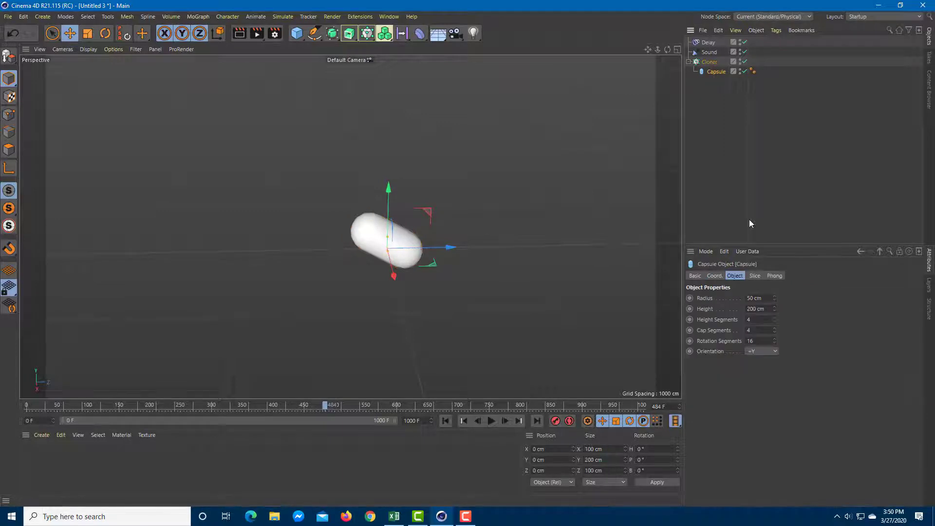
left_click(710, 62)
left_click(725, 276)
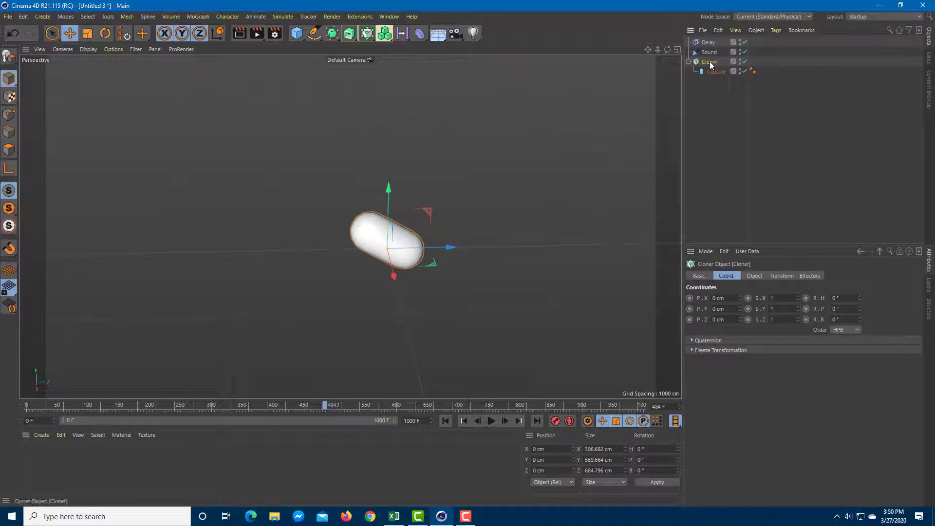
left_click(707, 276)
left_click(755, 277)
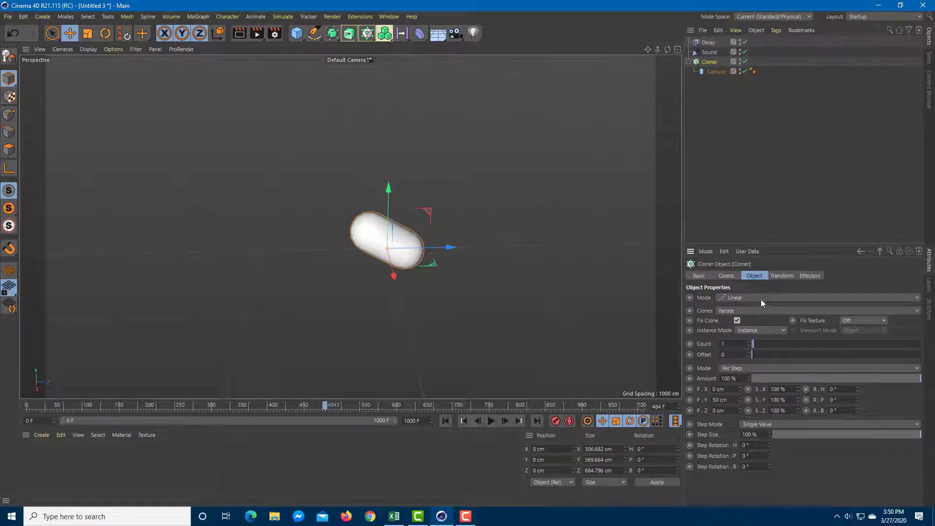
left_click(760, 297)
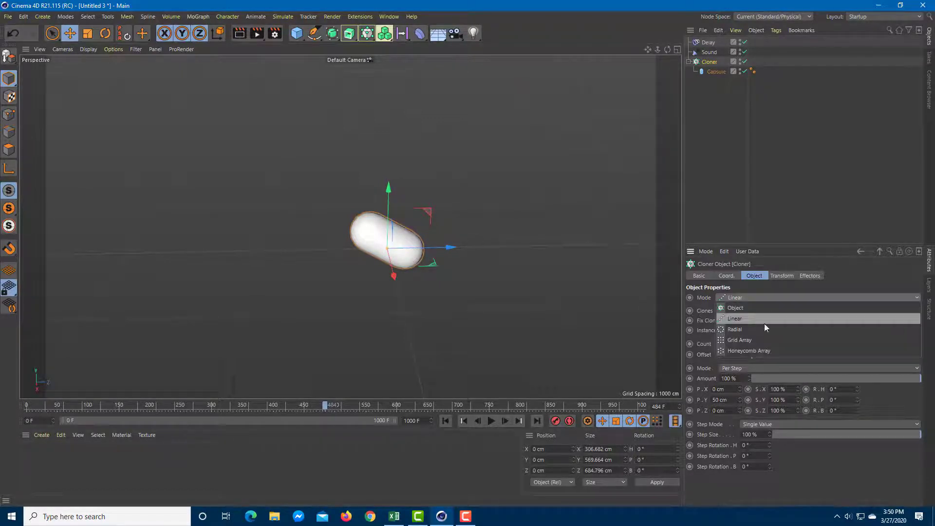
left_click(773, 339)
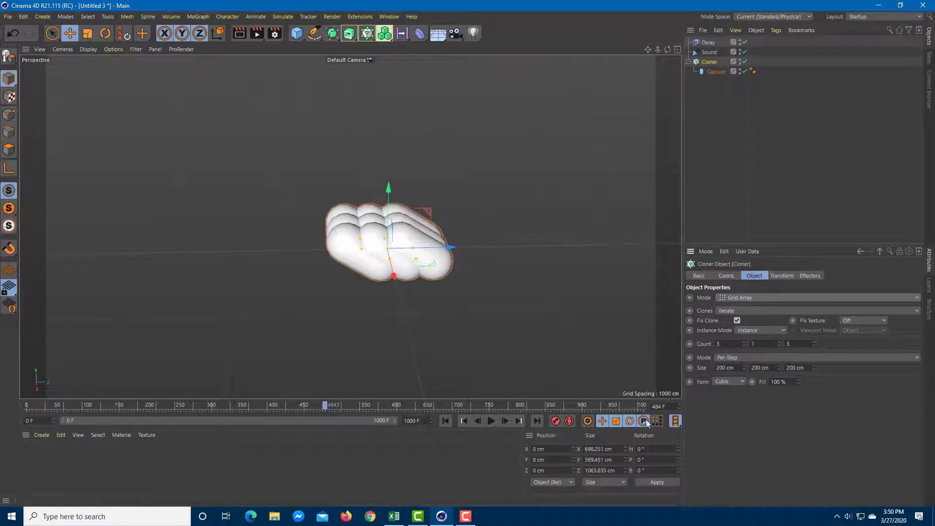
left_click(478, 421)
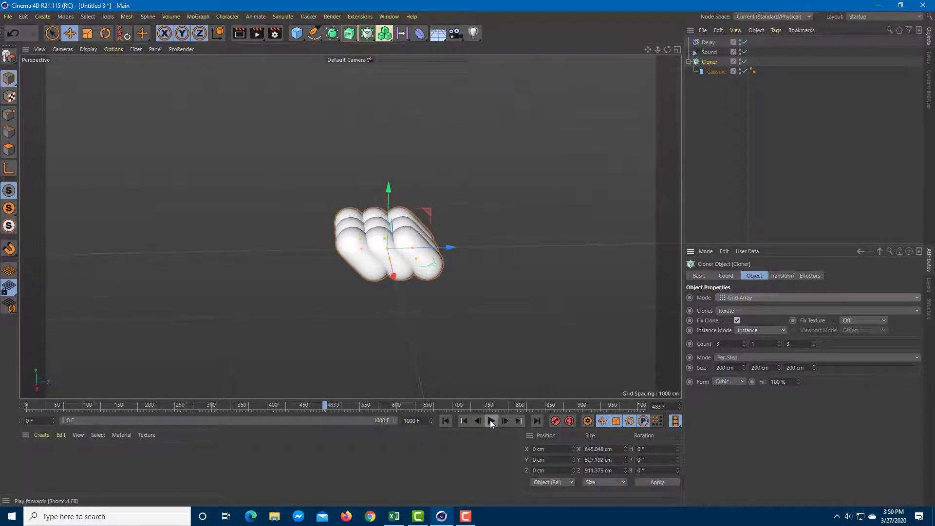
left_click(490, 420)
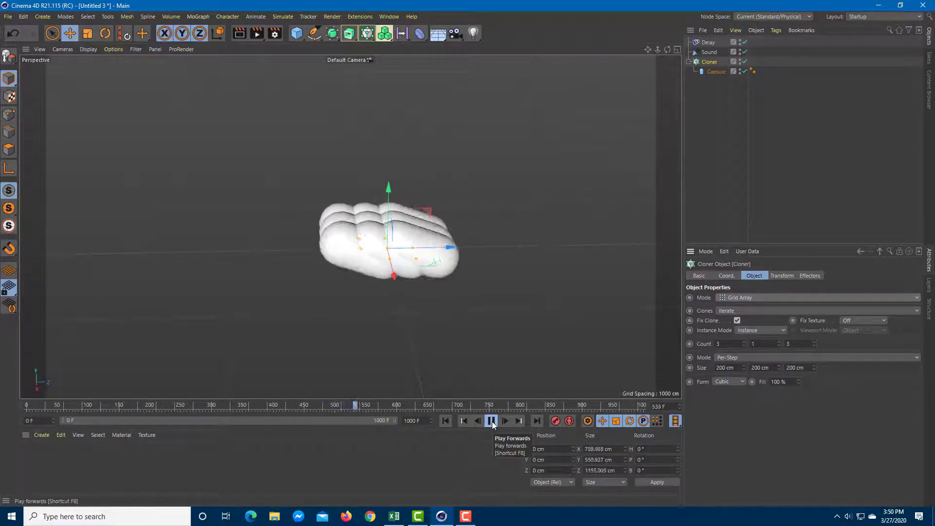
left_click(492, 421)
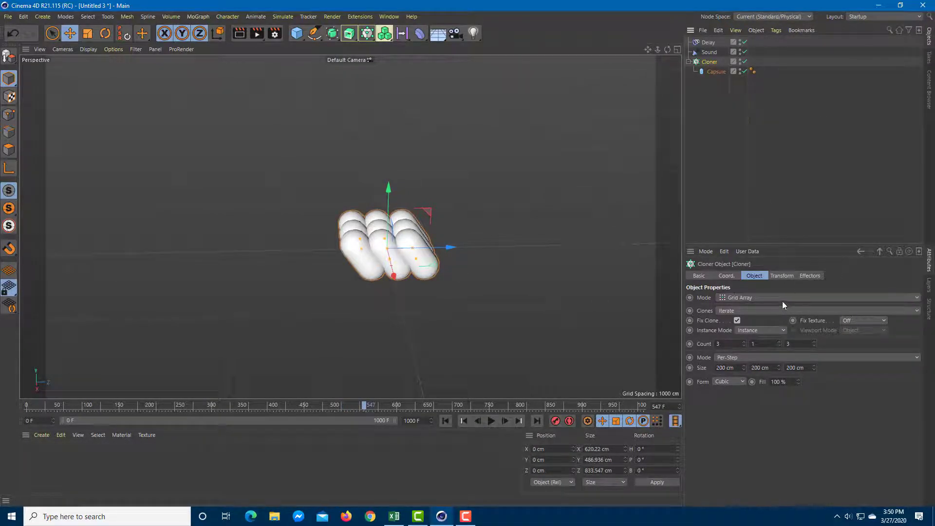
Step: Set the Cloner's grid count to 6 × 4 × 5 and preview the playback from a more angled view
left_click(779, 342)
left_click(779, 342)
left_click(779, 342)
left_click(743, 342)
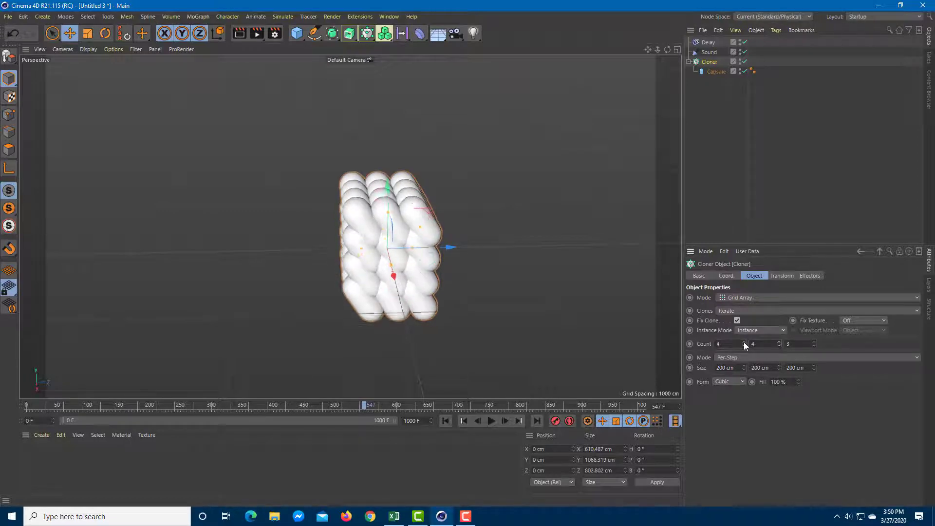
left_click(744, 342)
left_click(744, 342)
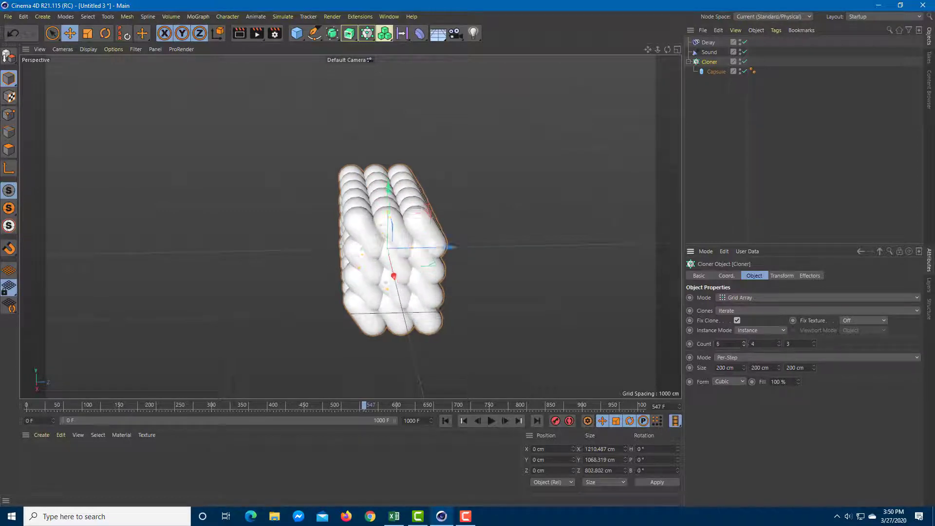
left_click(815, 343)
left_click(815, 343)
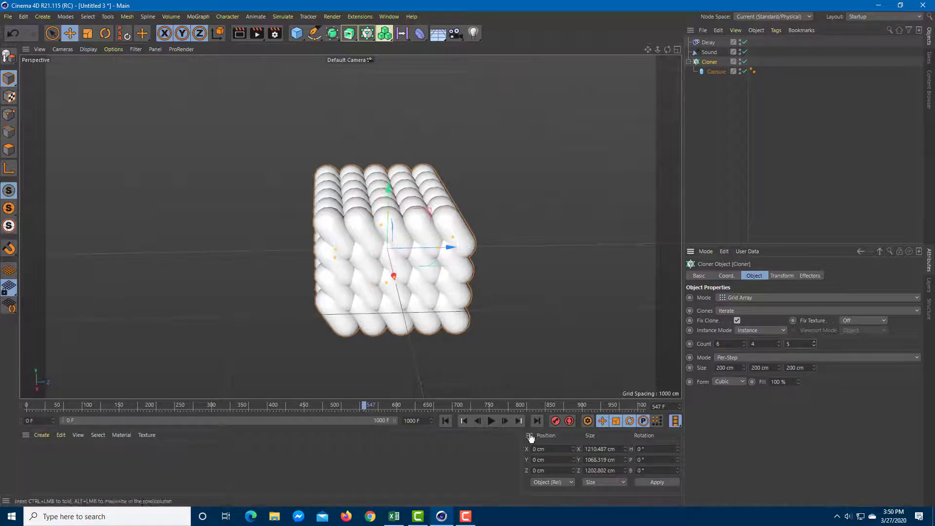
left_click(492, 421)
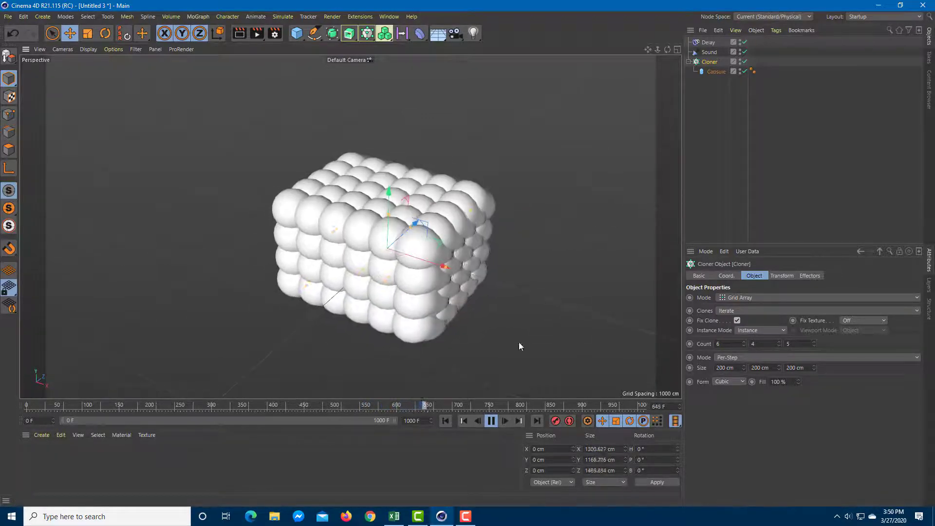
left_click(491, 420)
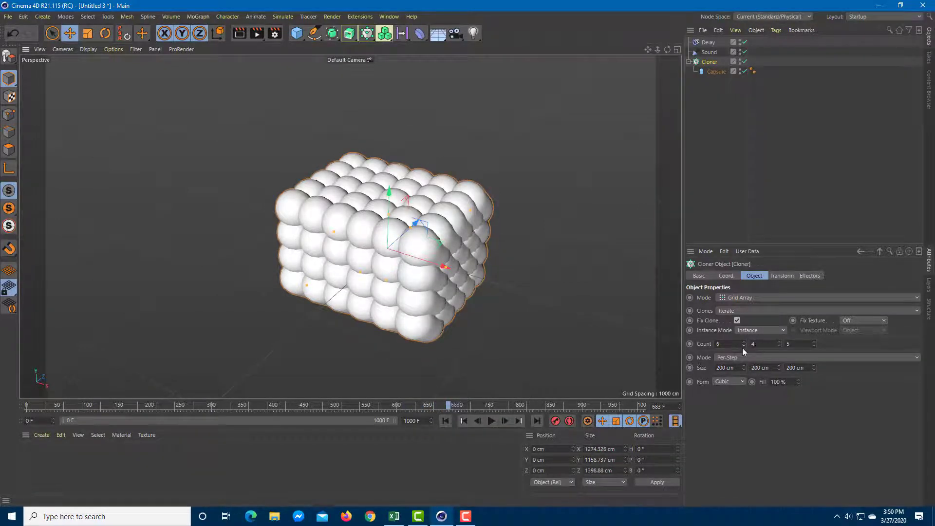
Step: Set the grid count to 5 × 5 × 5 and the per-step size to about 315 cm in X and 75 cm in Y
left_click(744, 345)
left_click(779, 342)
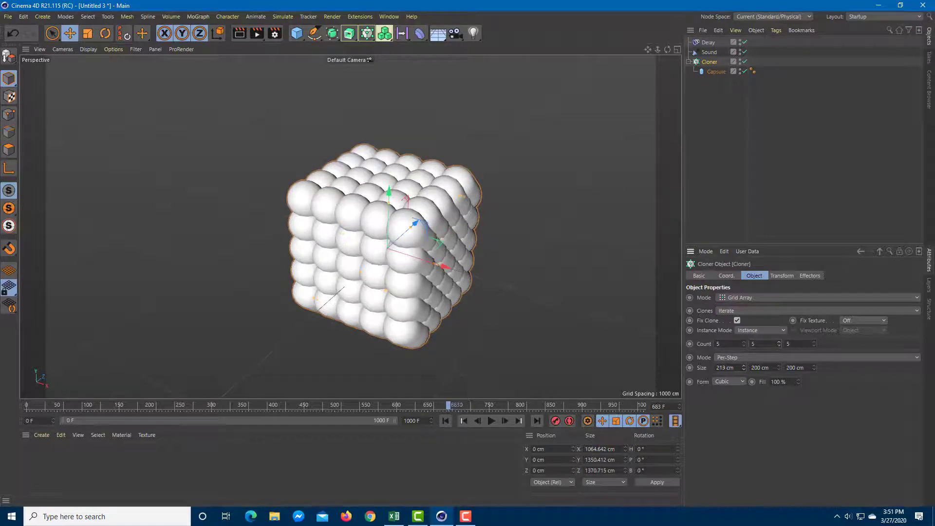
left_click_drag(783, 369, 793, 369)
left_click_drag(779, 368, 779, 409)
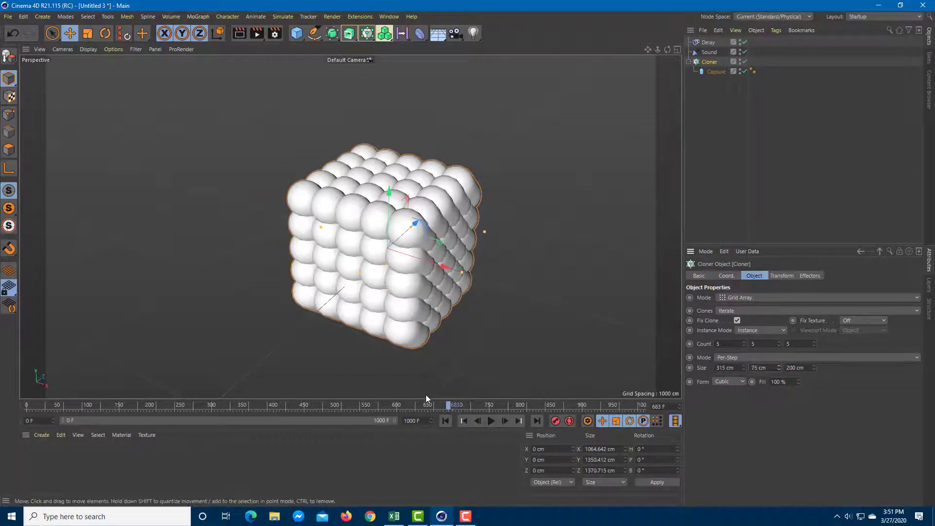
Step: Play the animation and adjust the grid's per-step size to about 364 × 293 × 368 cm during playback
left_click(491, 421)
left_click_drag(813, 368, 828, 368)
left_click_drag(744, 368, 771, 371)
right_click(778, 366)
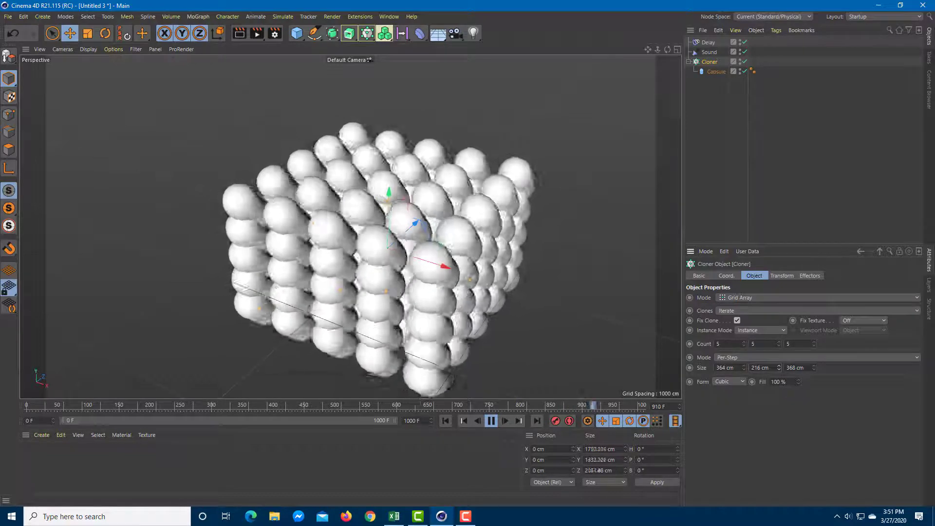
left_click_drag(585, 314, 501, 284, "alt")
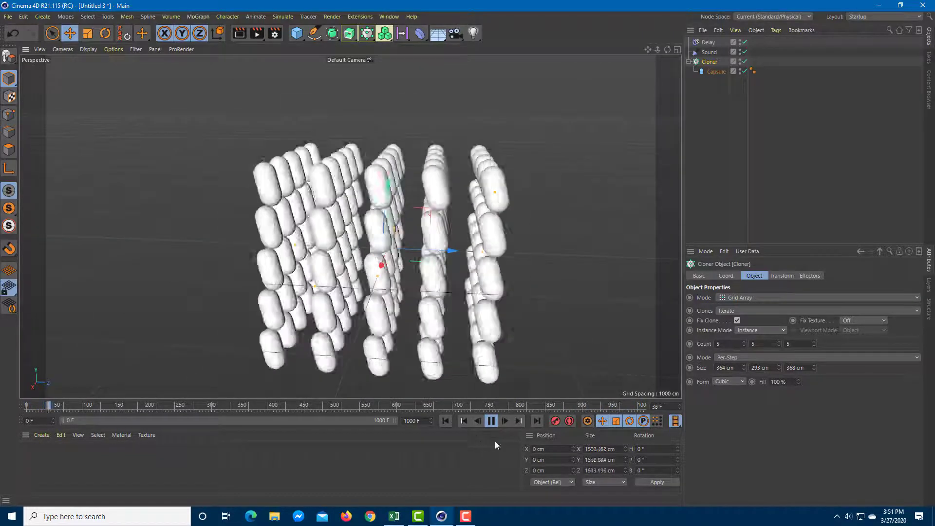
Step: Widen the grid's per-step size to about 476 × 571 × 427 cm while the animation plays
left_click_drag(778, 369, 813, 340)
left_click_drag(744, 369, 744, 314)
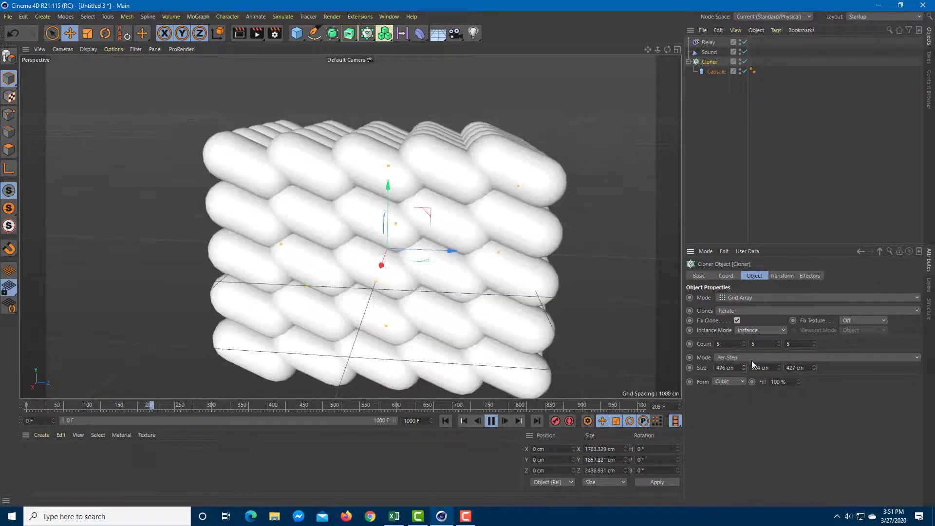
mouse_move(779, 369)
left_mouse_down()
mouse_move(803, 387)
mouse_move(773, 365)
mouse_move(778, 382)
left_mouse_up()
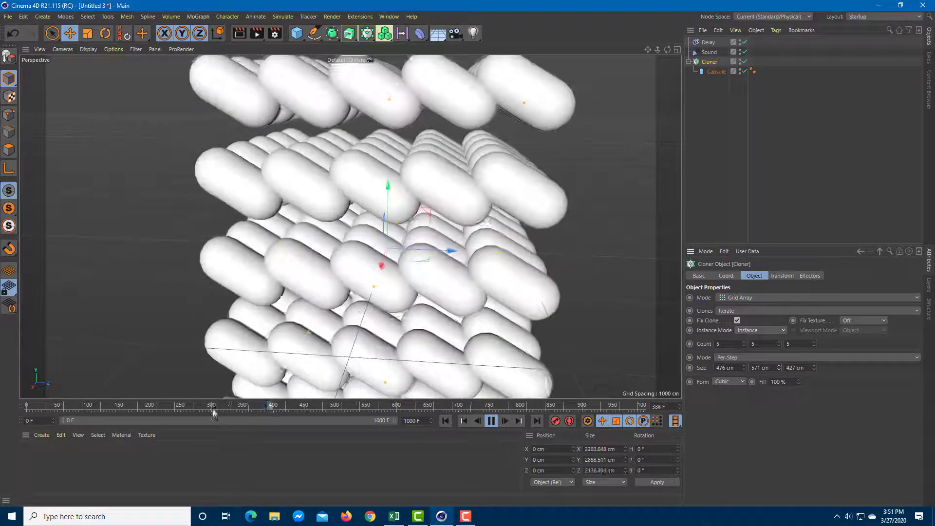
Step: Replay from the start while setting the grid's Y size to about 448 cm, and stop back at frame 0
left_click(28, 405)
left_click_drag(779, 368, 779, 354)
left_click_drag(779, 367, 780, 382)
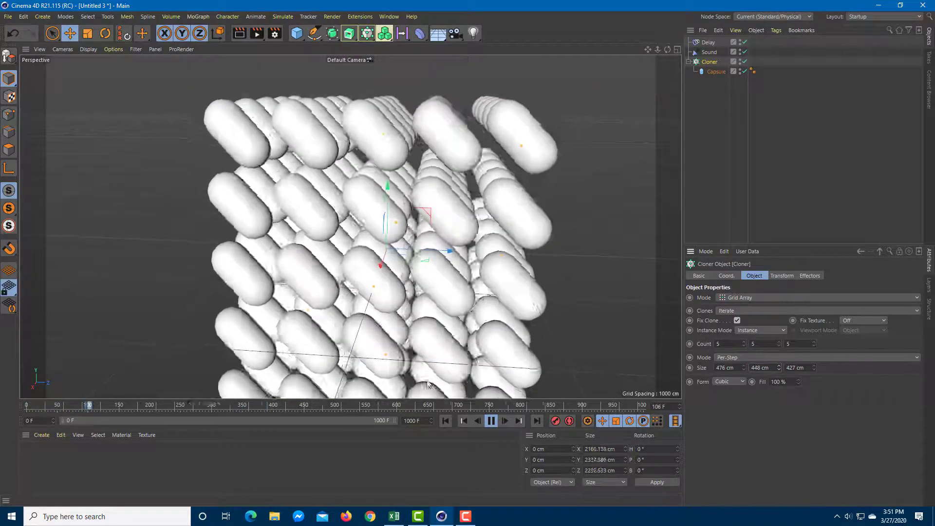
left_click(492, 421)
left_click_drag(265, 409, 26, 415)
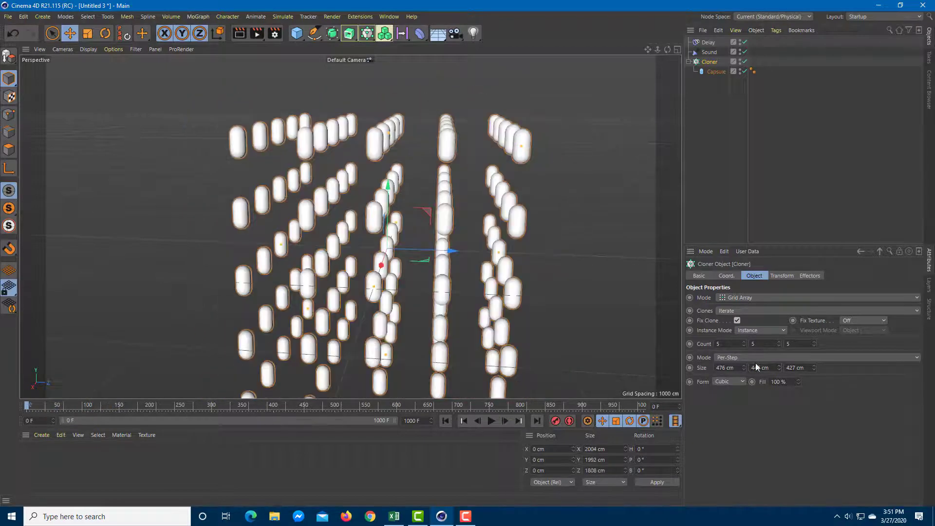
Step: Try a Y count of 15 and undo it, and set the grid's Y size to about 395 cm while previewing the playback
left_click_drag(779, 343, 779, 334)
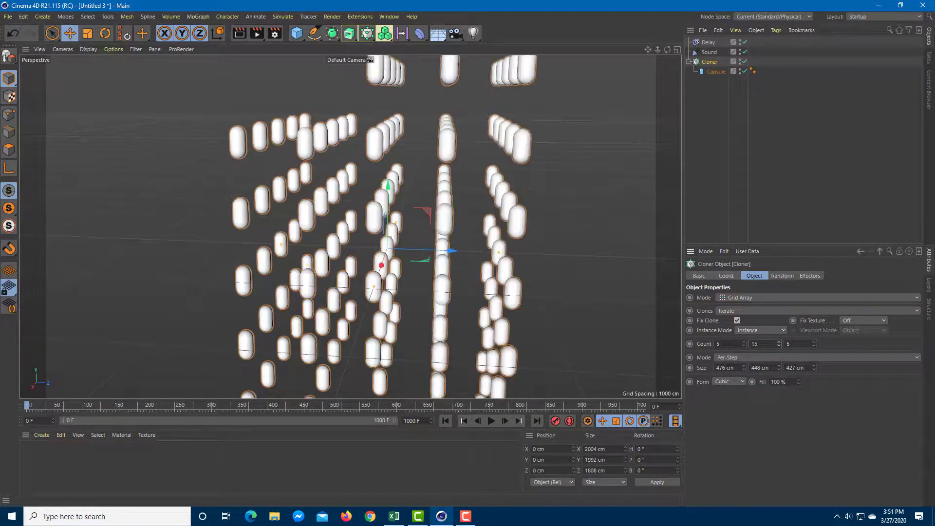
key("ctrl+z")
left_click_drag(779, 369, 778, 377)
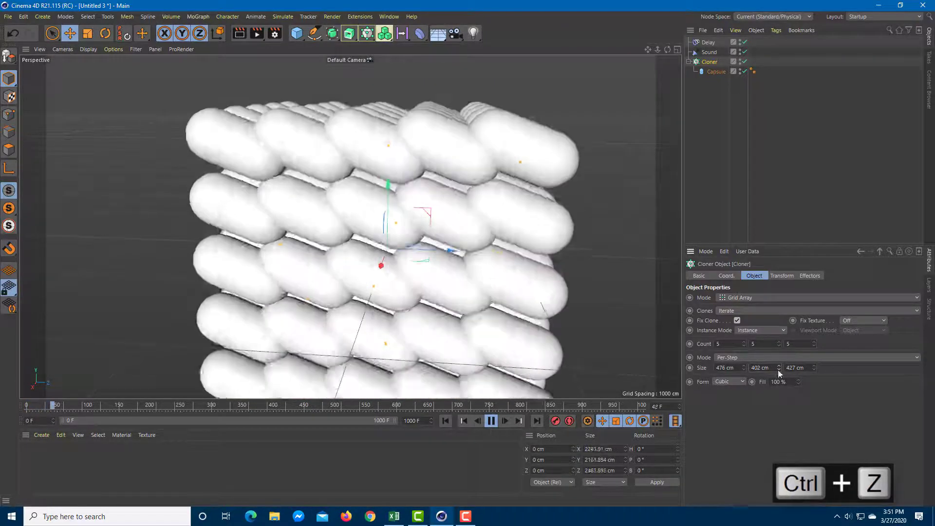
left_click_drag(778, 369, 779, 373)
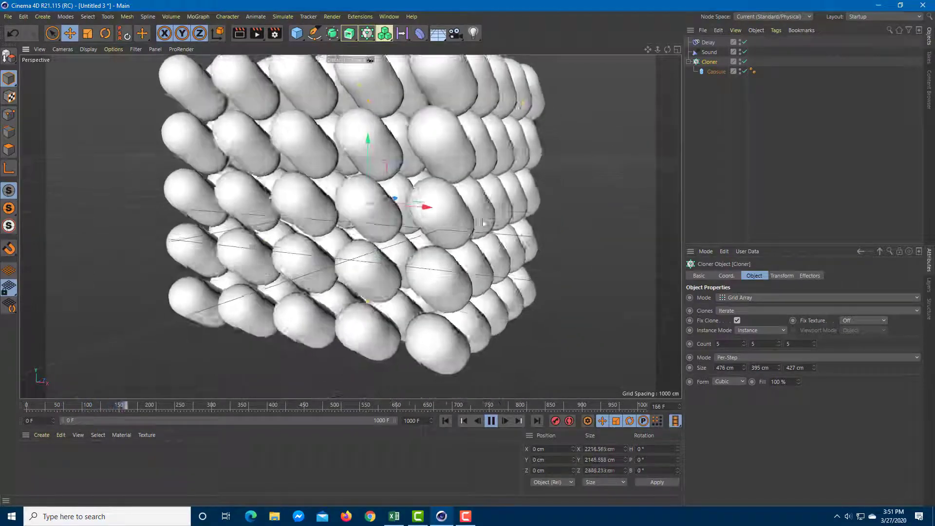
left_click(491, 421)
left_click_drag(158, 406, 0, 413)
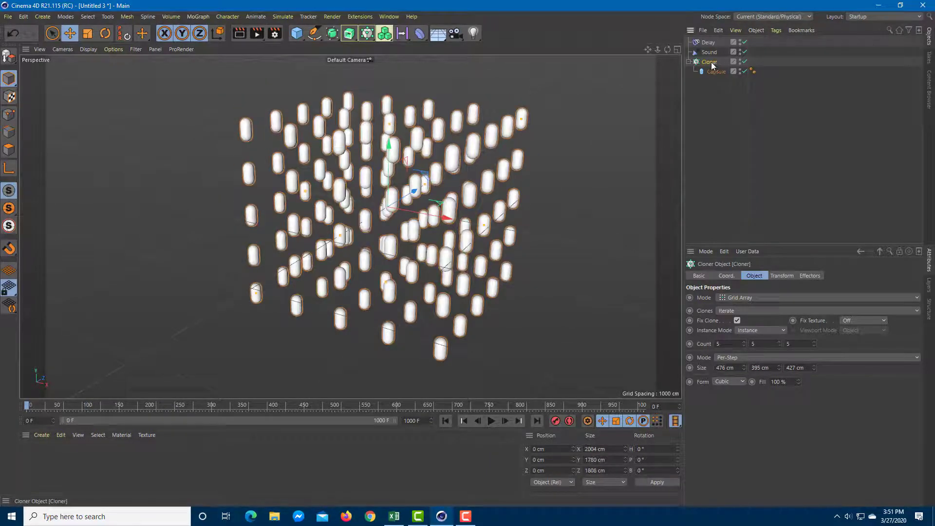
Step: Add a Random effector to the Cloner to scatter the grid of capsules
left_click(197, 16)
mouse_move(209, 33)
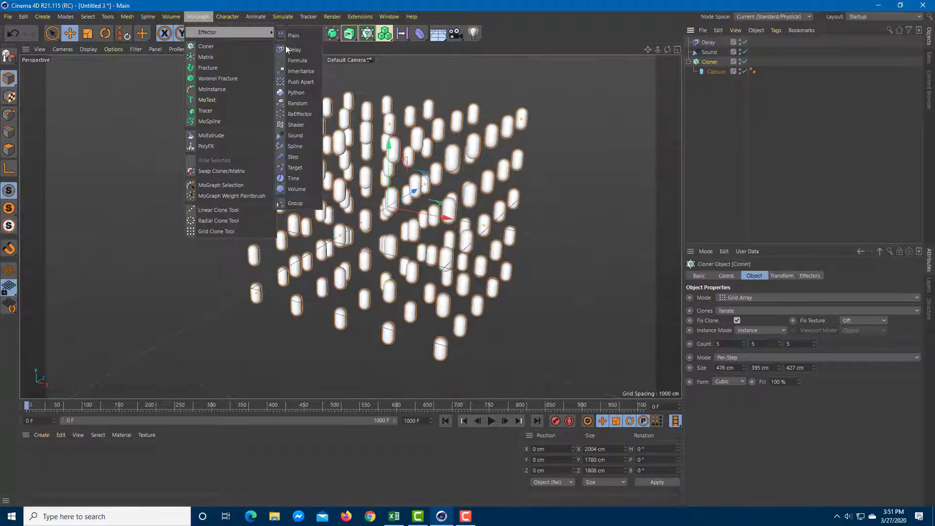
left_click(299, 104)
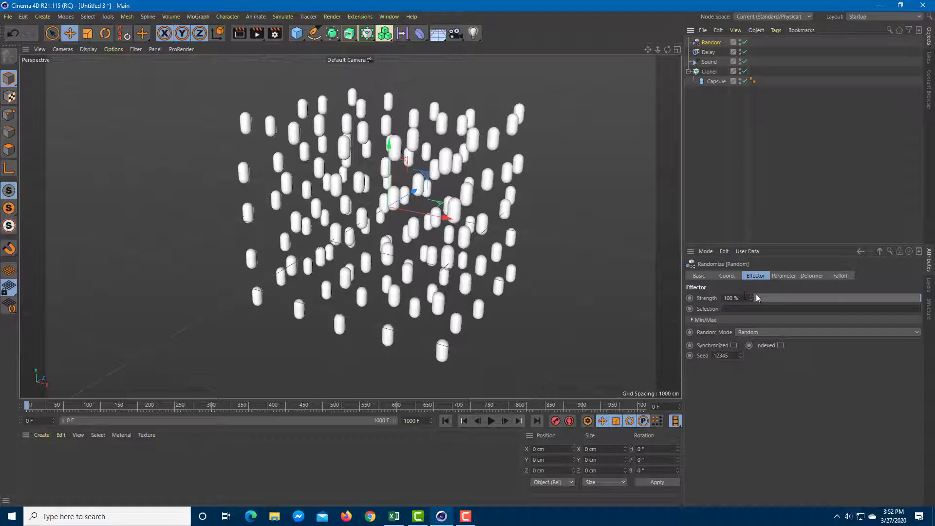
Step: Keep the Random effector's strength at 100 % and set its seed to 12372
left_click_drag(604, 269, 531, 269, "alt")
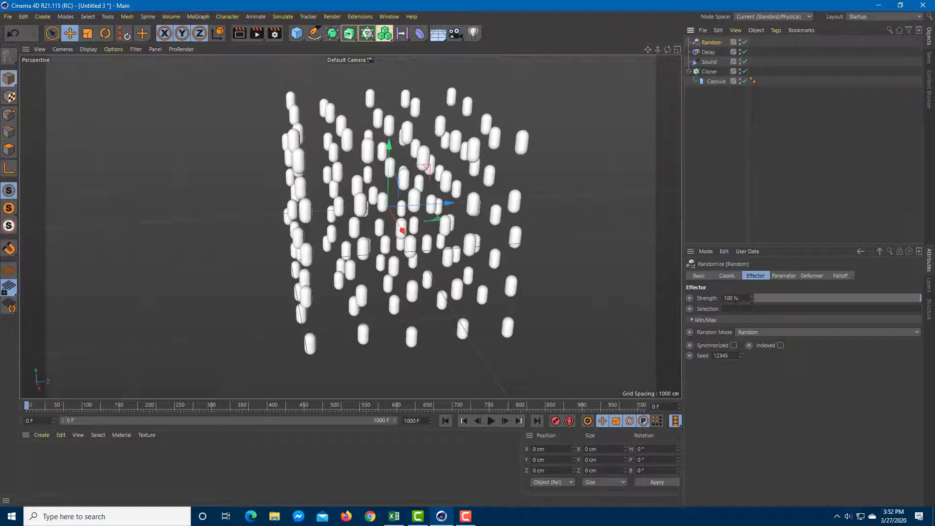
left_click(728, 276)
left_click(700, 275)
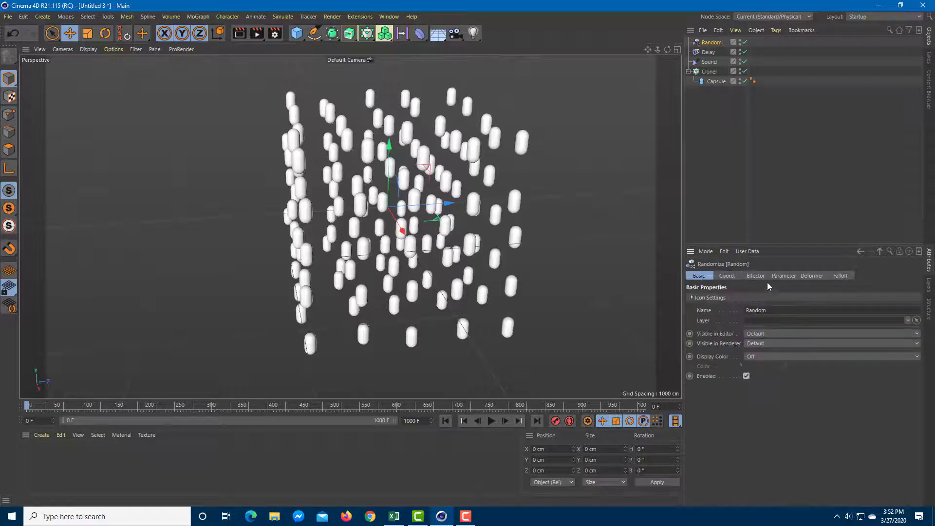
left_click(756, 275)
left_click_drag(790, 296, 921, 301)
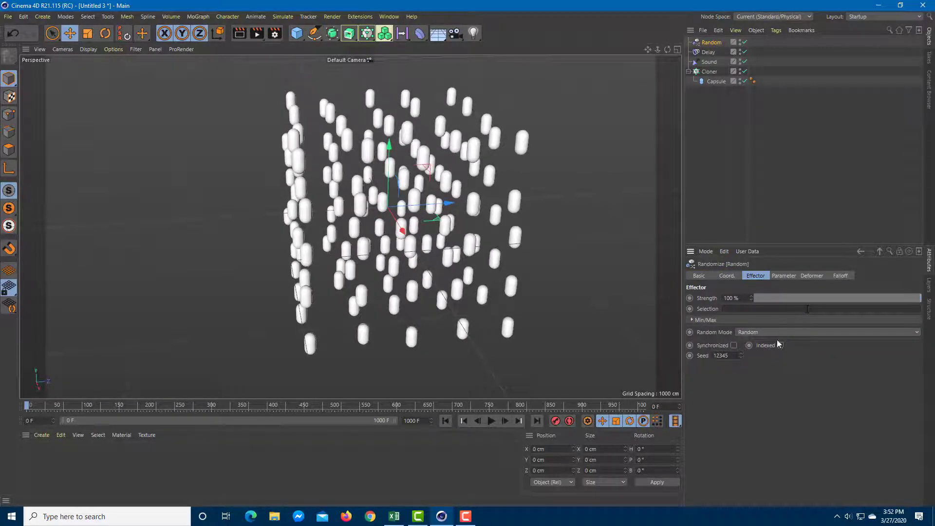
left_click_drag(743, 354, 743, 341)
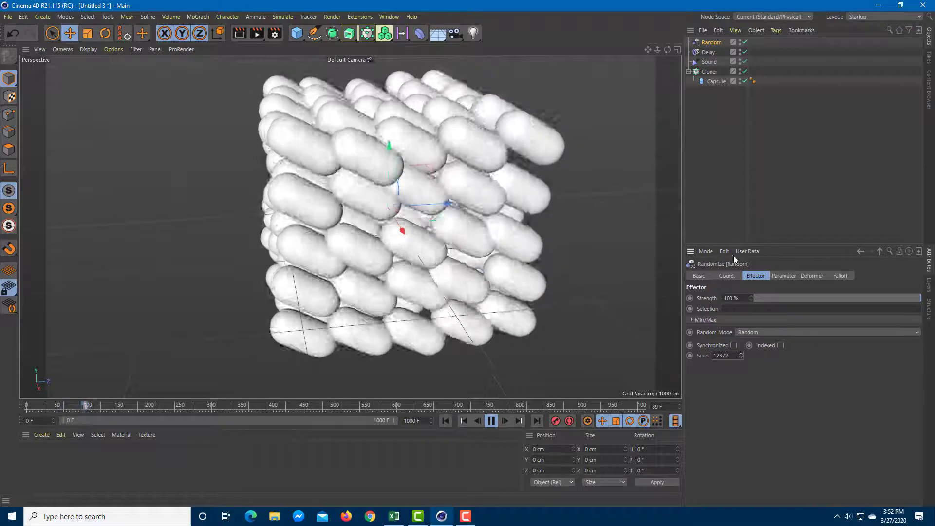
Step: Set the Random effector's position offsets to 132, 231 and 89 cm in X, Y and Z, with Weight Transform at 13 %
left_click(783, 276)
mouse_move(753, 338)
left_mouse_down()
mouse_move(752, 317)
mouse_move(751, 397)
mouse_move(753, 328)
mouse_move(753, 340)
left_mouse_up()
left_click_drag(783, 404, 801, 404)
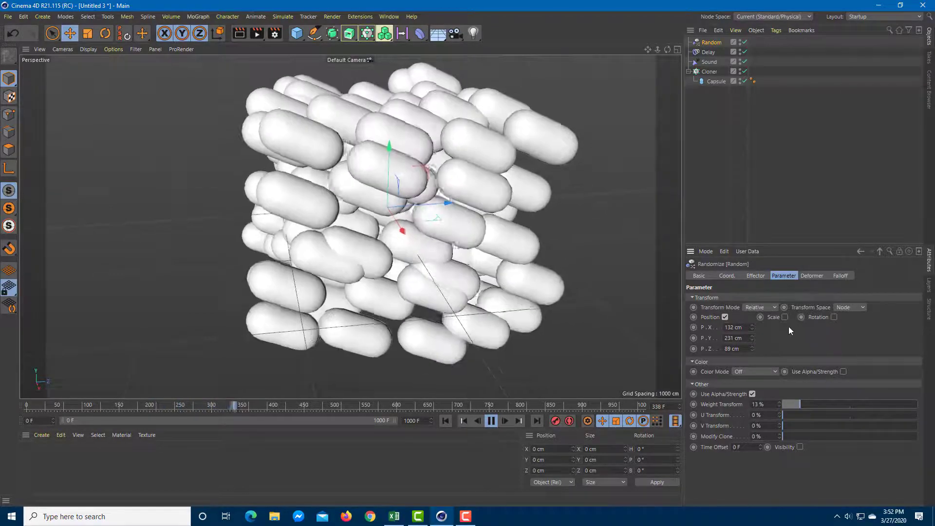
Step: Enable the Random effector's uniform scale at -0.09 and rotation with R.P at -81°, and stop the playback back at frame 0
left_click(785, 317)
left_click_drag(835, 338, 834, 325)
left_click(808, 359)
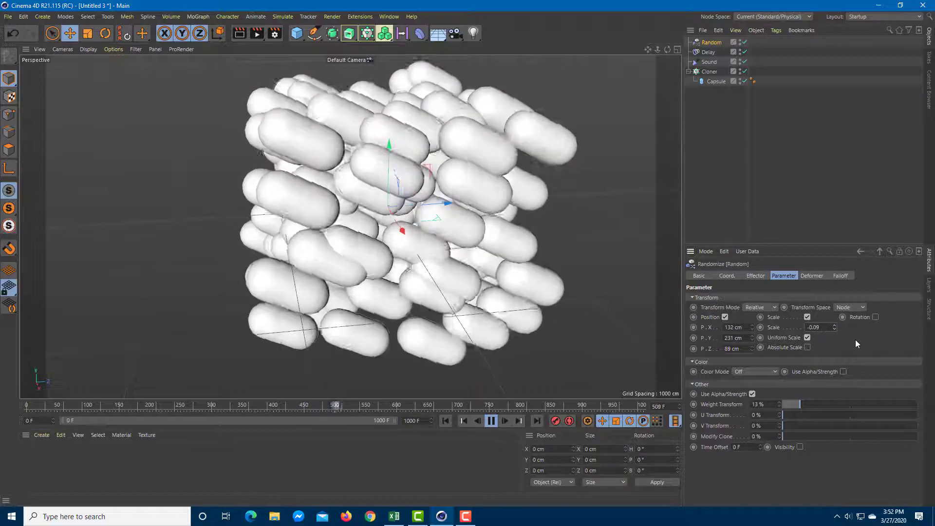
left_click(875, 317)
mouse_move(903, 337)
left_mouse_down()
mouse_move(903, 360)
mouse_move(902, 351)
left_mouse_up()
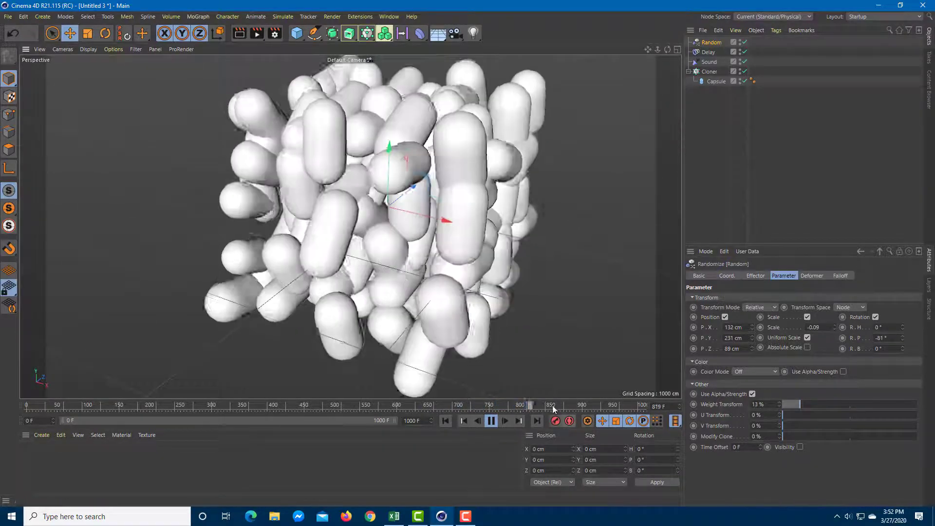
left_click(491, 421)
left_click_drag(441, 405, 27, 405)
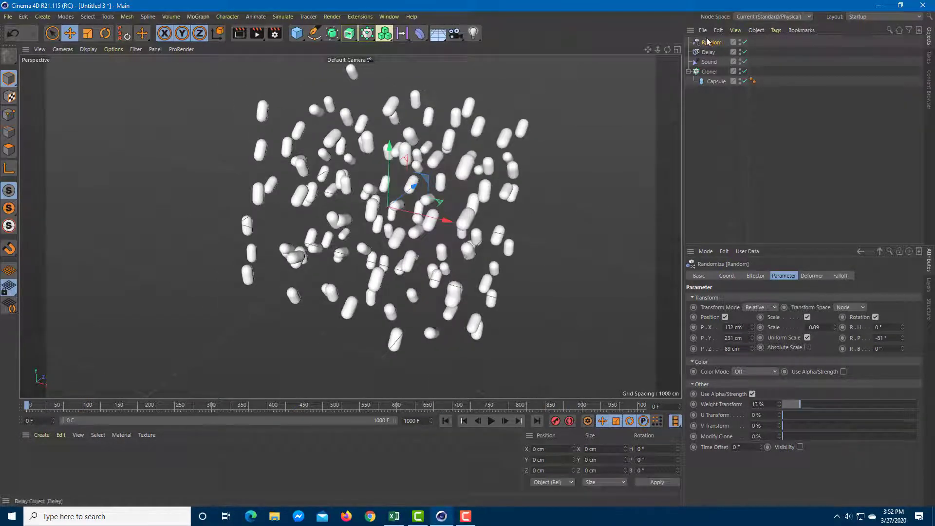
Step: Add a Rigid Body simulation tag to the Capsule and preview the dynamics briefly
right_click(715, 81)
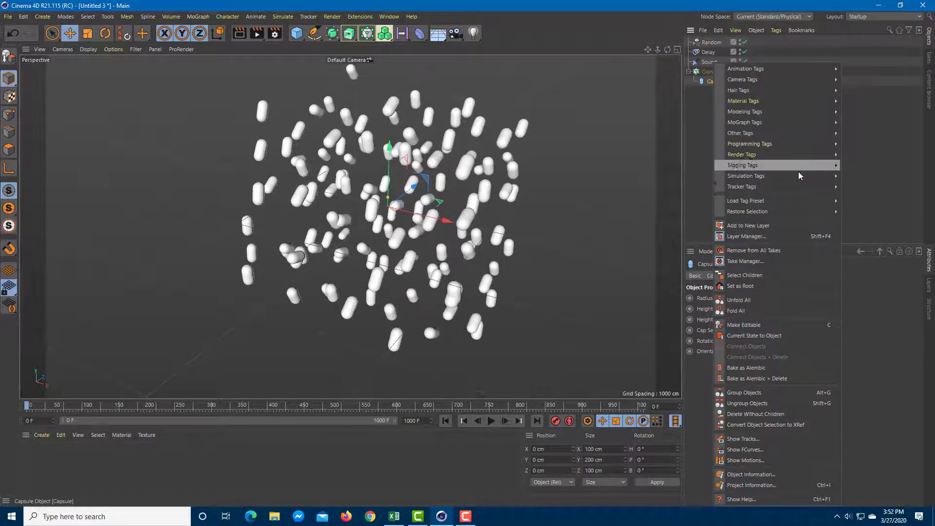
mouse_move(778, 177)
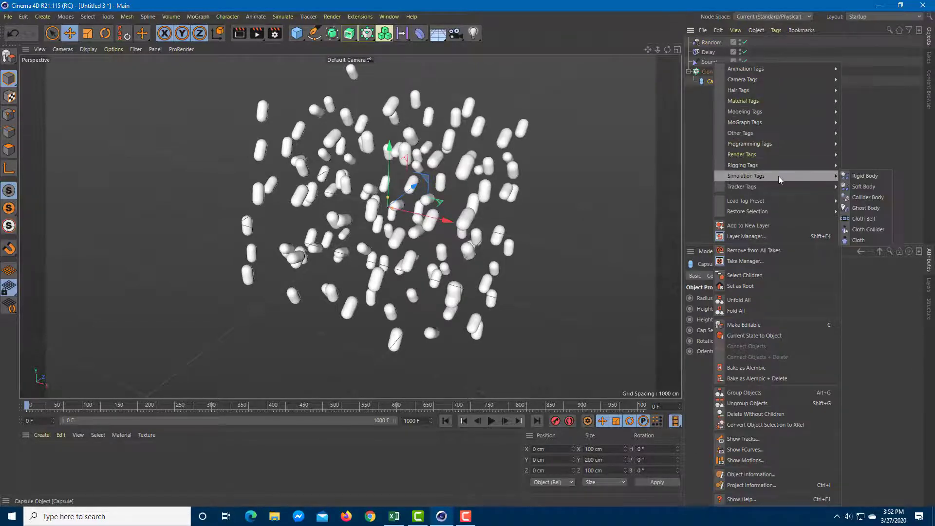
left_click(878, 176)
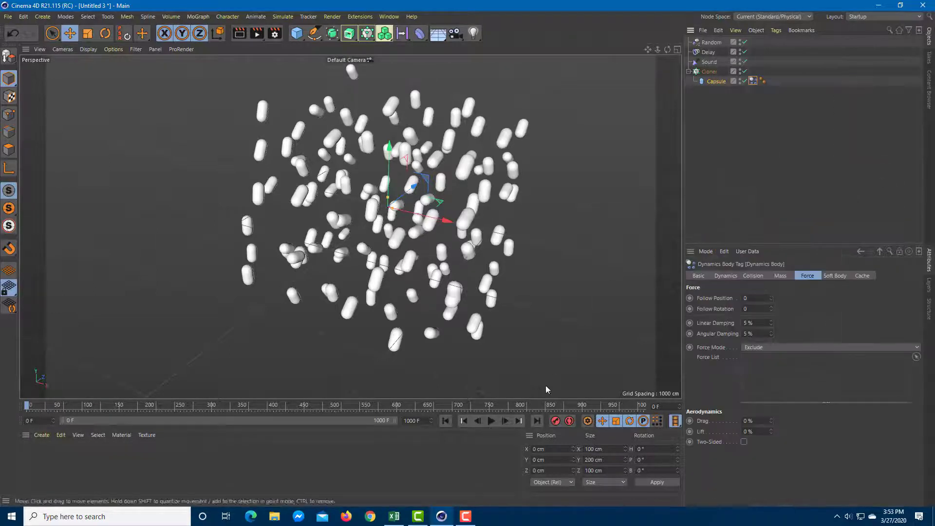
left_click(491, 422)
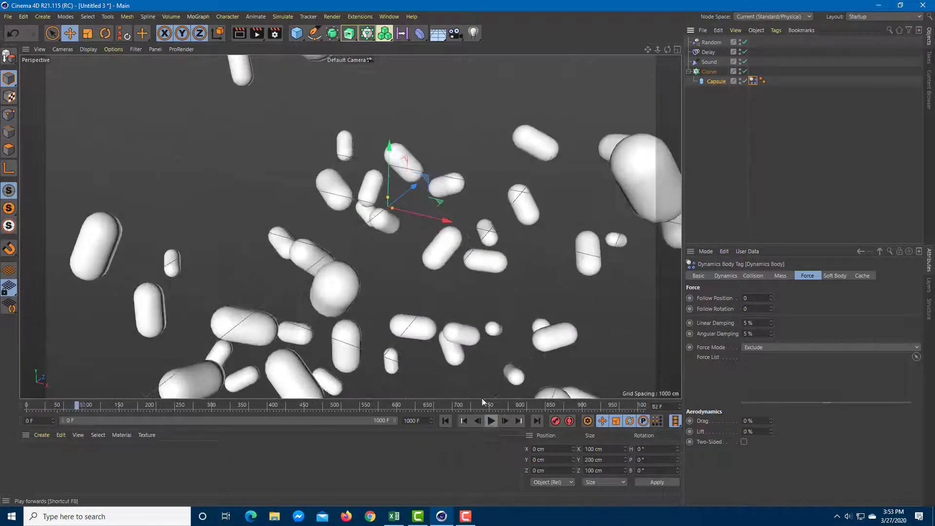
Step: Set the Capsule's dynamics Follow Position and Follow Rotation to 6 and replay from frame 0, viewing the capsules up close
left_click_drag(191, 408, 27, 407)
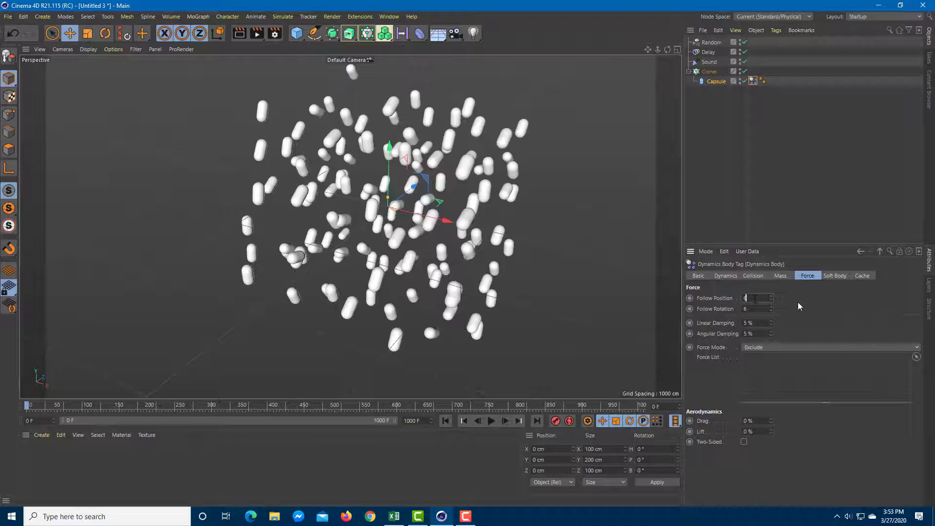
left_click(491, 421)
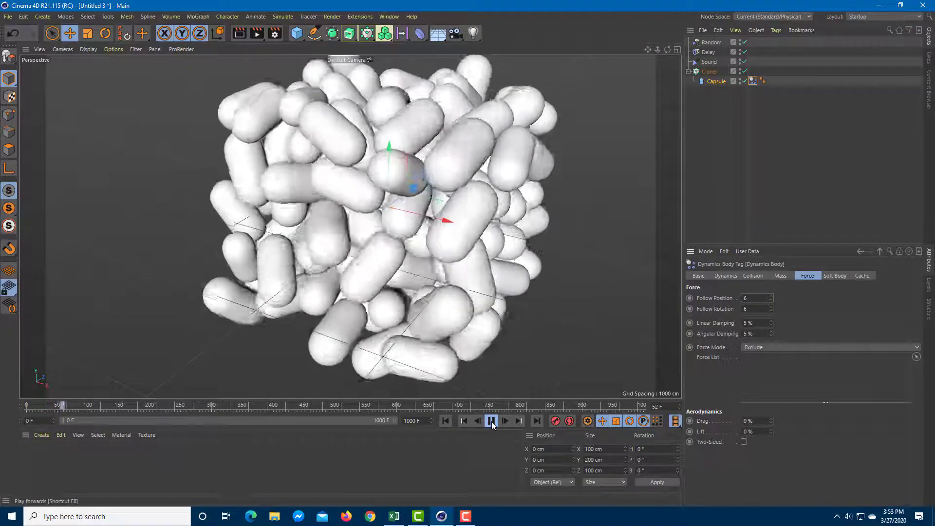
mouse_move(560, 224)
left_mouse_down("alt")
mouse_move(471, 180)
mouse_move(490, 203)
mouse_move(568, 222)
left_mouse_up("alt")
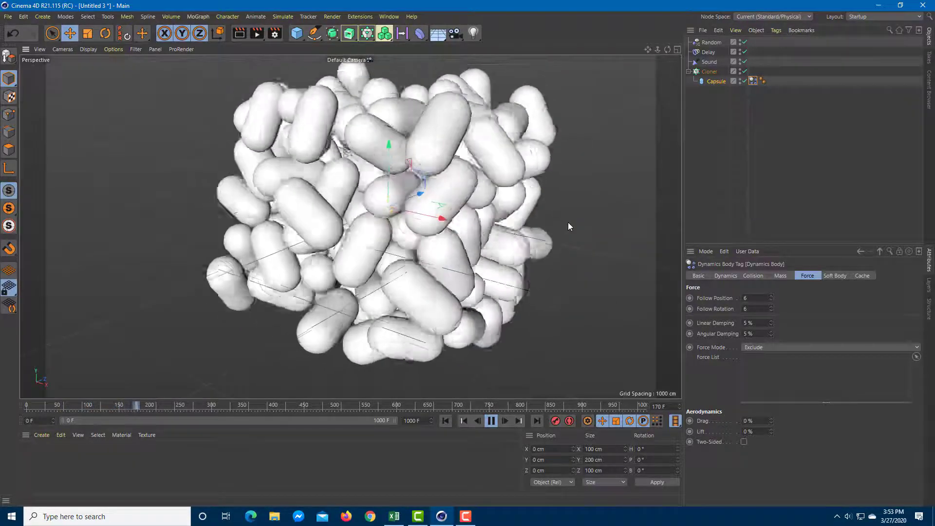
scroll(505, 192, "up", 3)
middle_click_drag(450, 197, 546, 246, "alt")
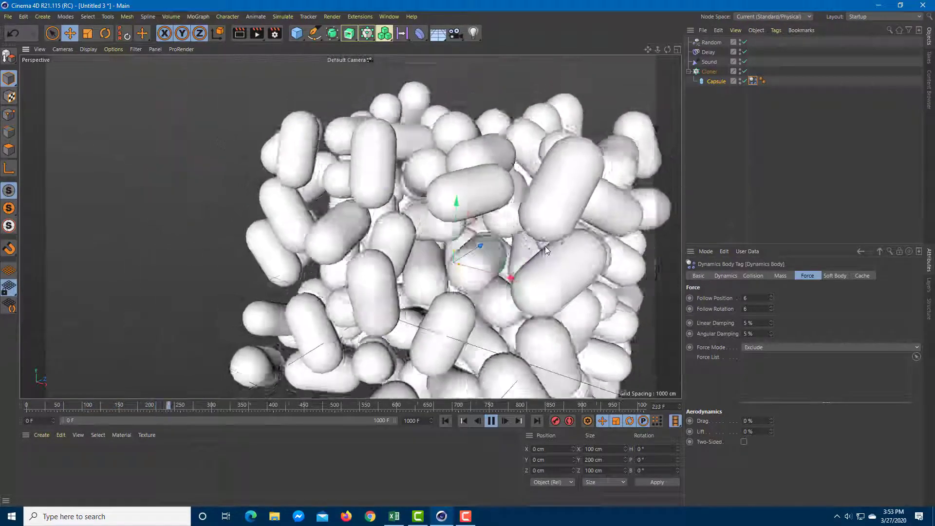
left_click_drag(545, 247, 447, 189, "alt")
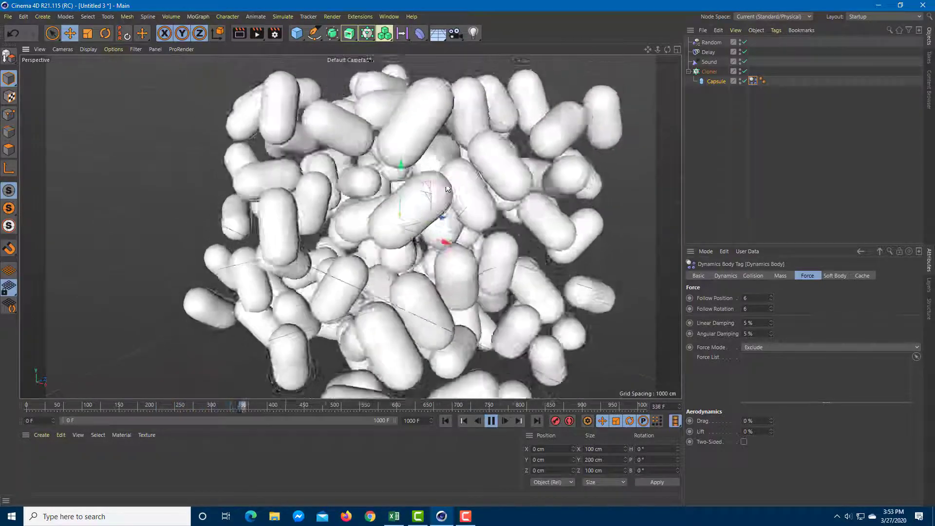